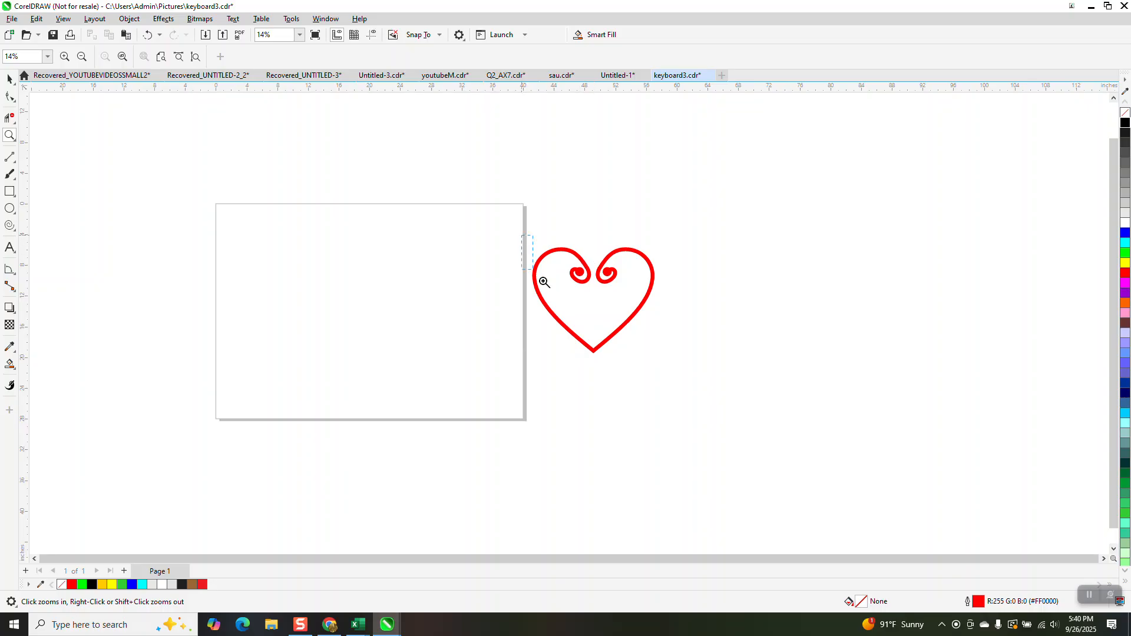
Draw a heart from the common shapes about 9.04 in wide and 7.28 in tall, and centre it on the page.
scroll(597, 271, "down", 2)
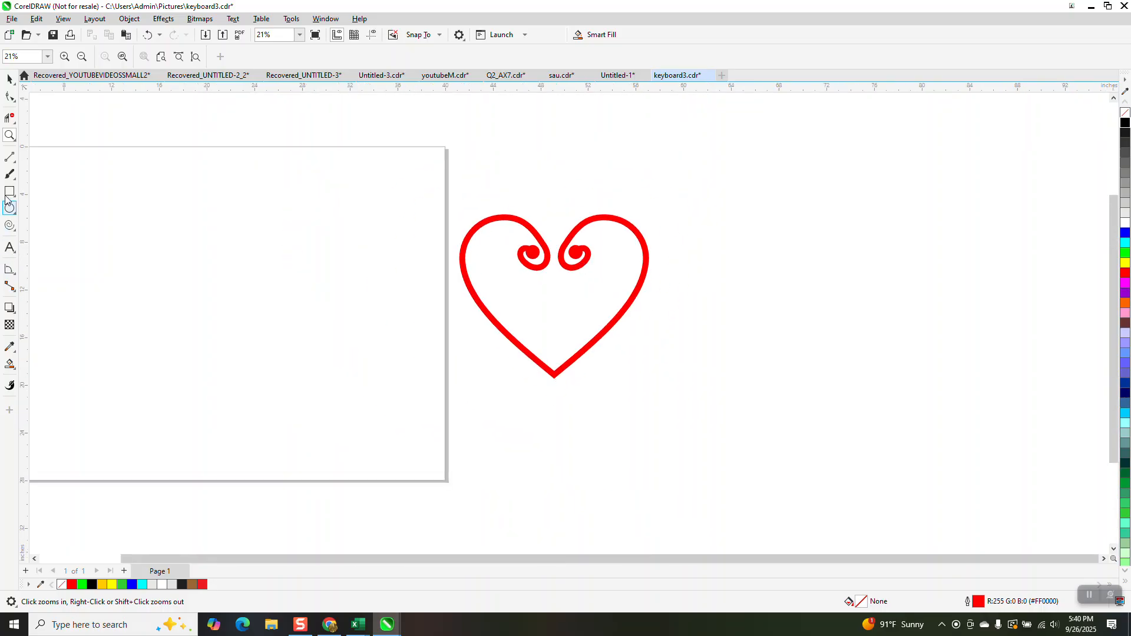
left_click_drag(59, 175, 171, 324)
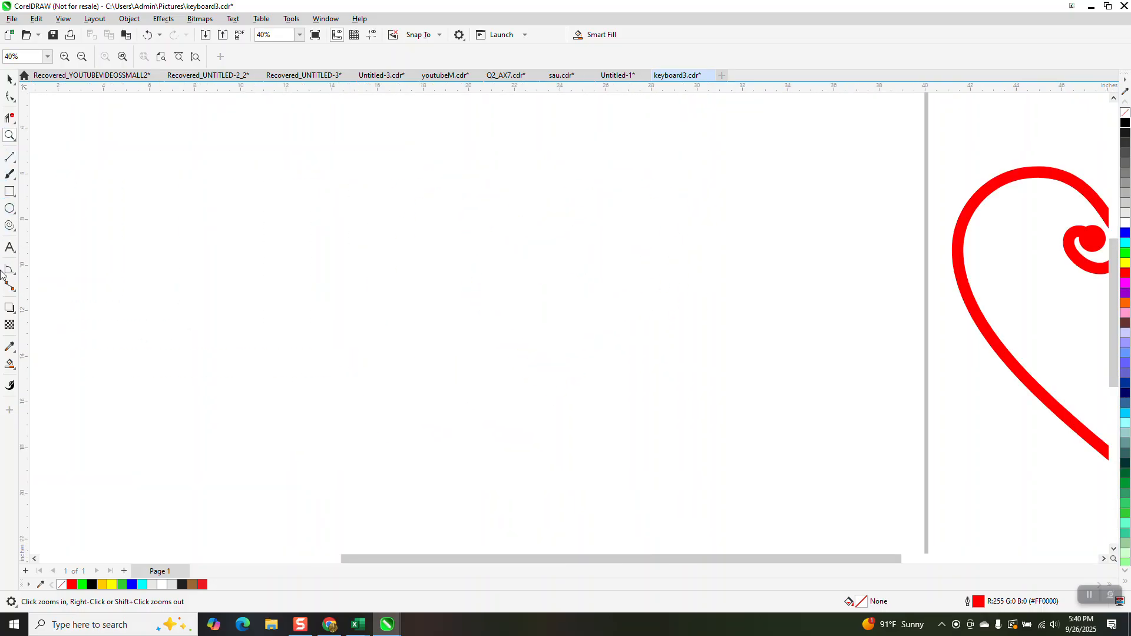
left_click(15, 230)
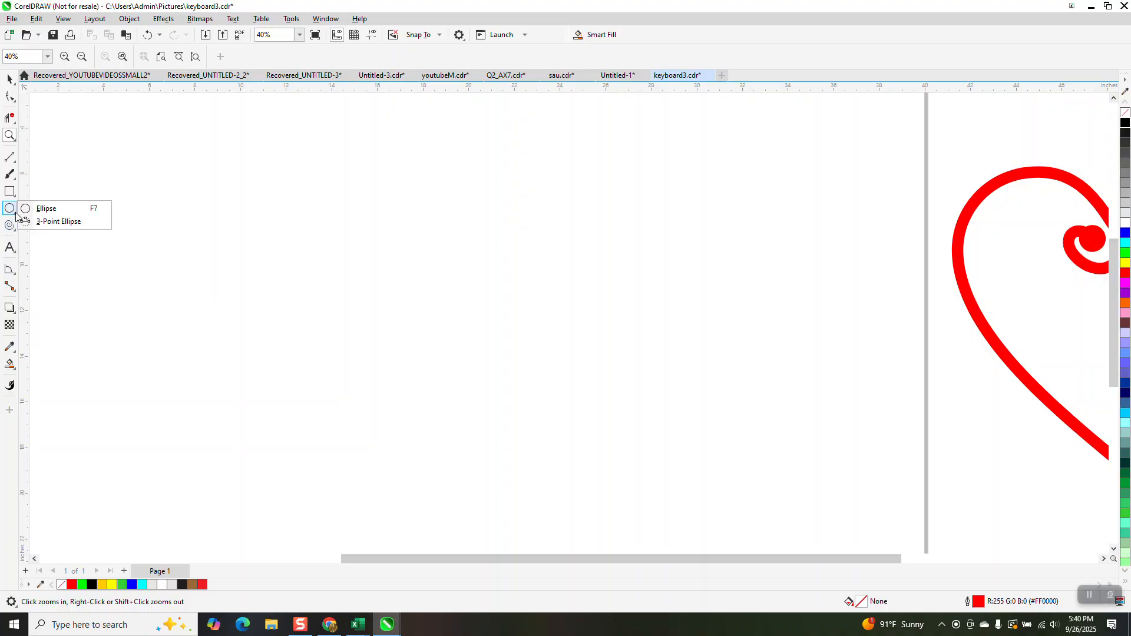
mouse_move(15, 230)
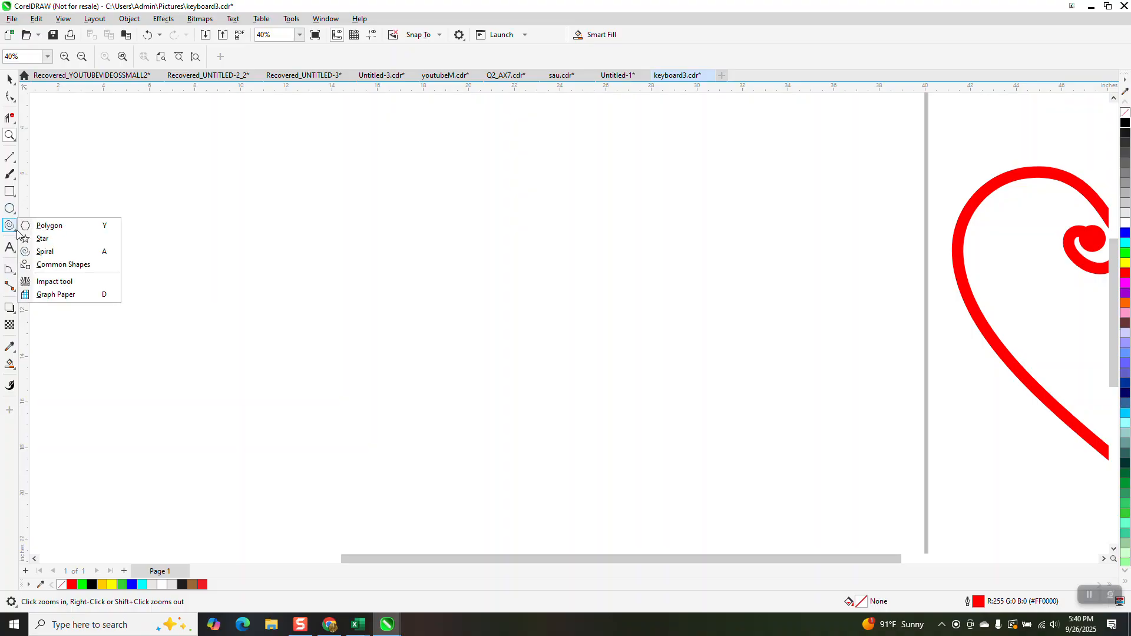
left_click(62, 266)
left_click_drag(550, 202, 383, 364)
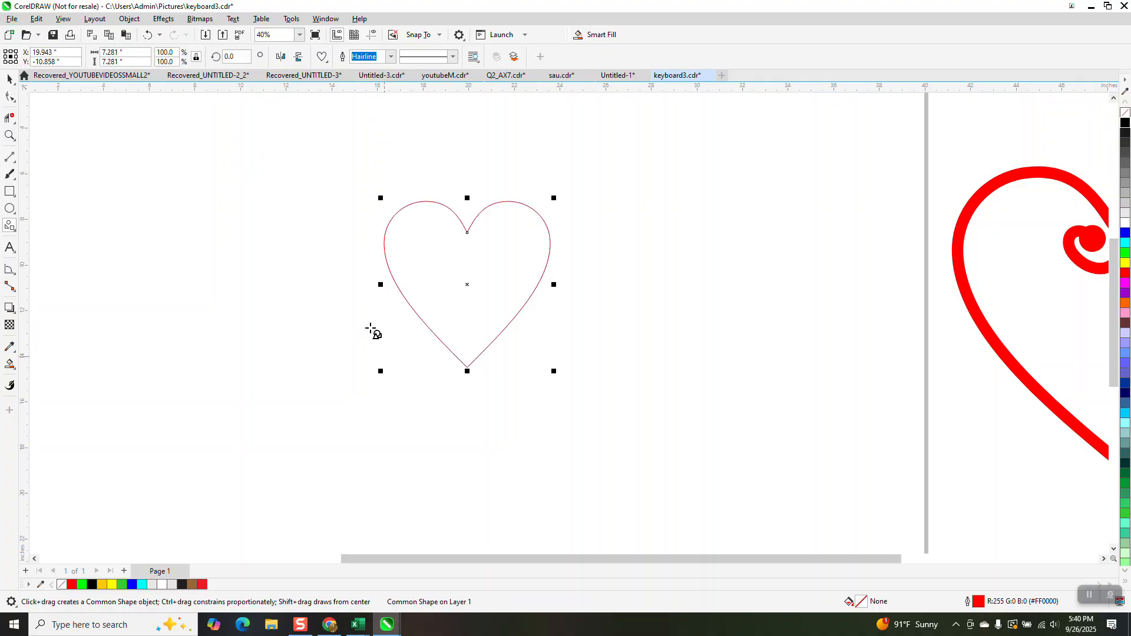
left_click_drag(378, 284, 340, 285)
key("p")
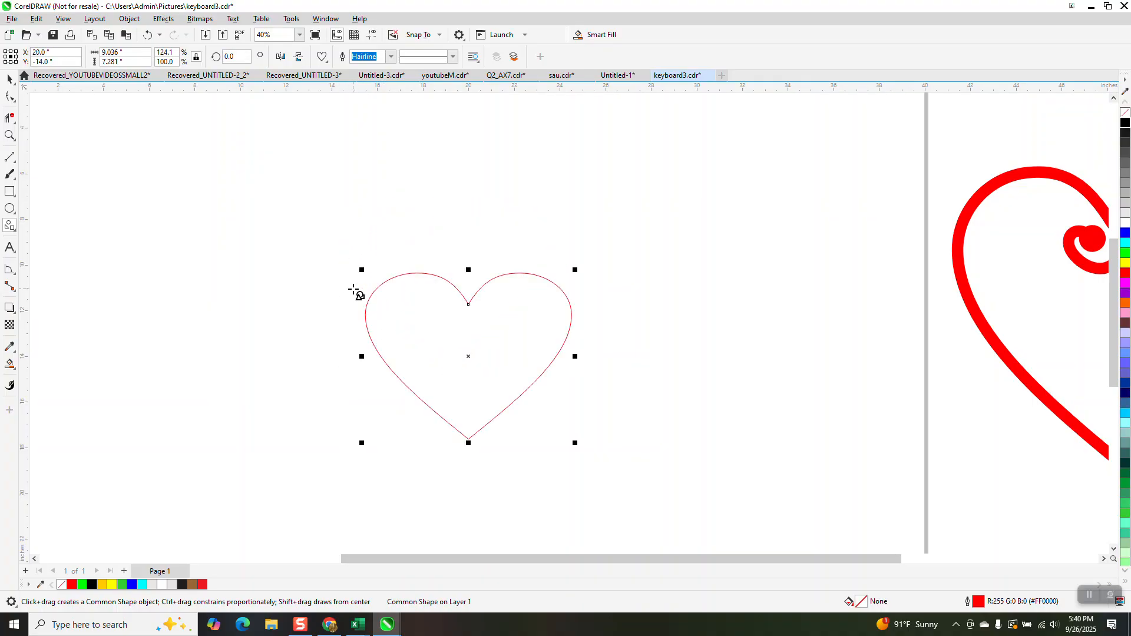
Draw a vertical line about 13.1 in long and centre it on the page through the heart.
left_click(10, 158)
left_click_drag(273, 154, 275, 452)
key("p")
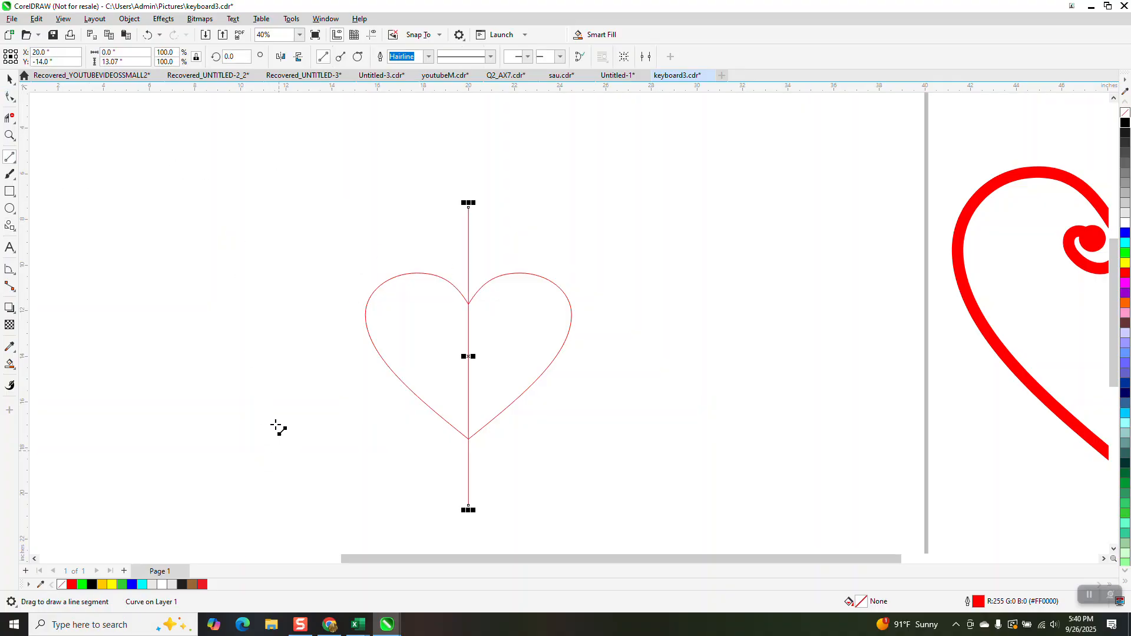
Remove the right half of the heart with Virtual Segment Delete and delete the vertical dividing line.
left_click(9, 118)
left_click_drag(538, 264, 538, 328)
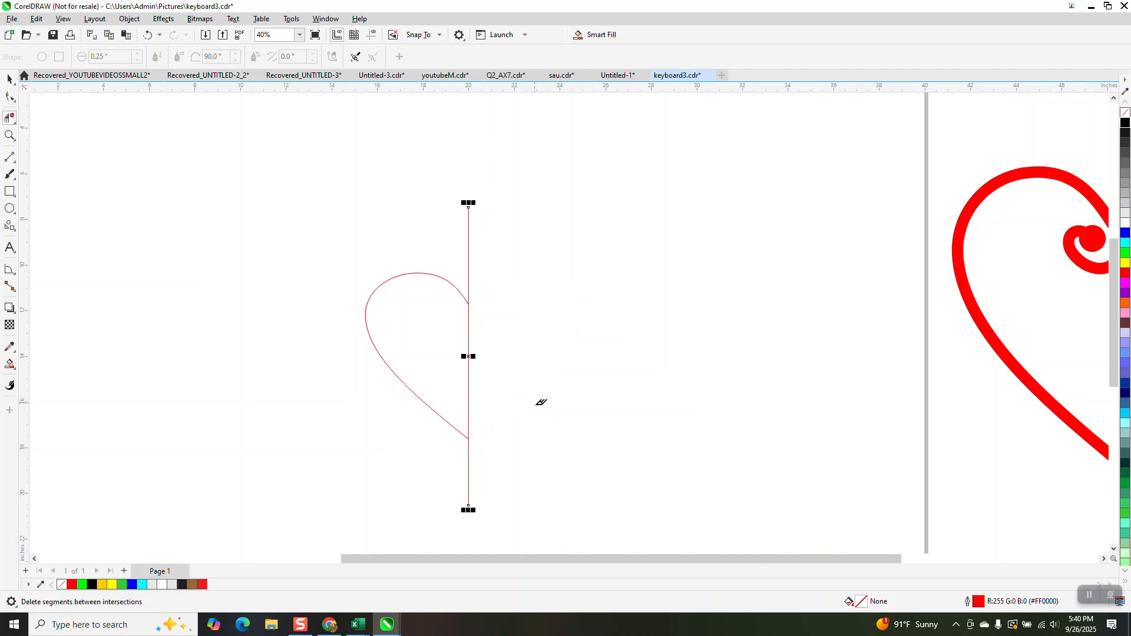
left_click(10, 78)
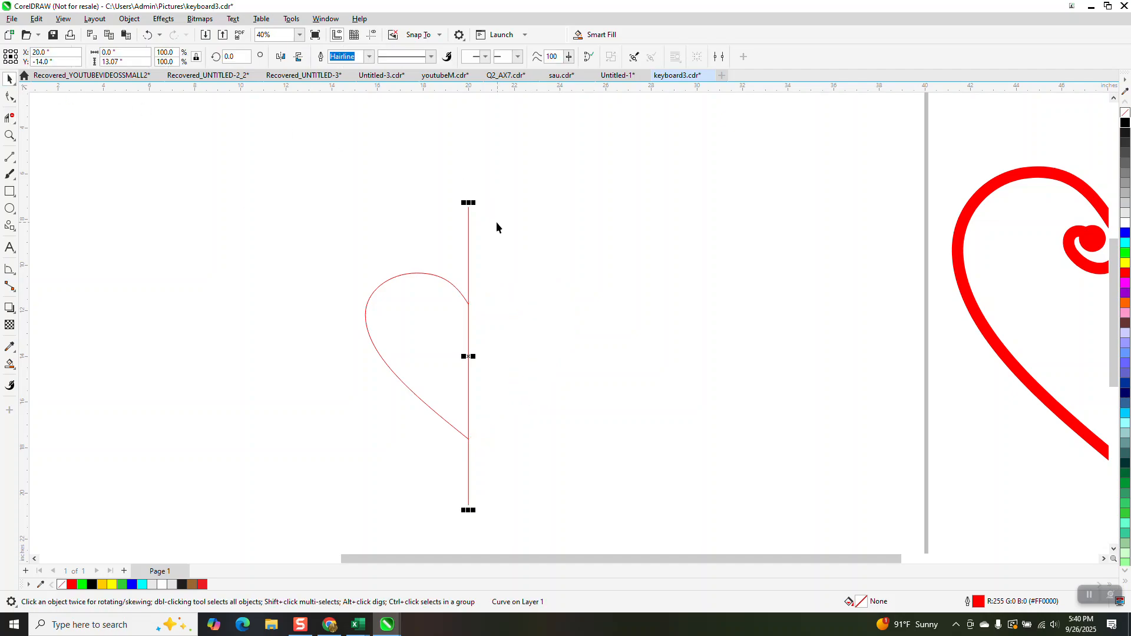
left_click(465, 231)
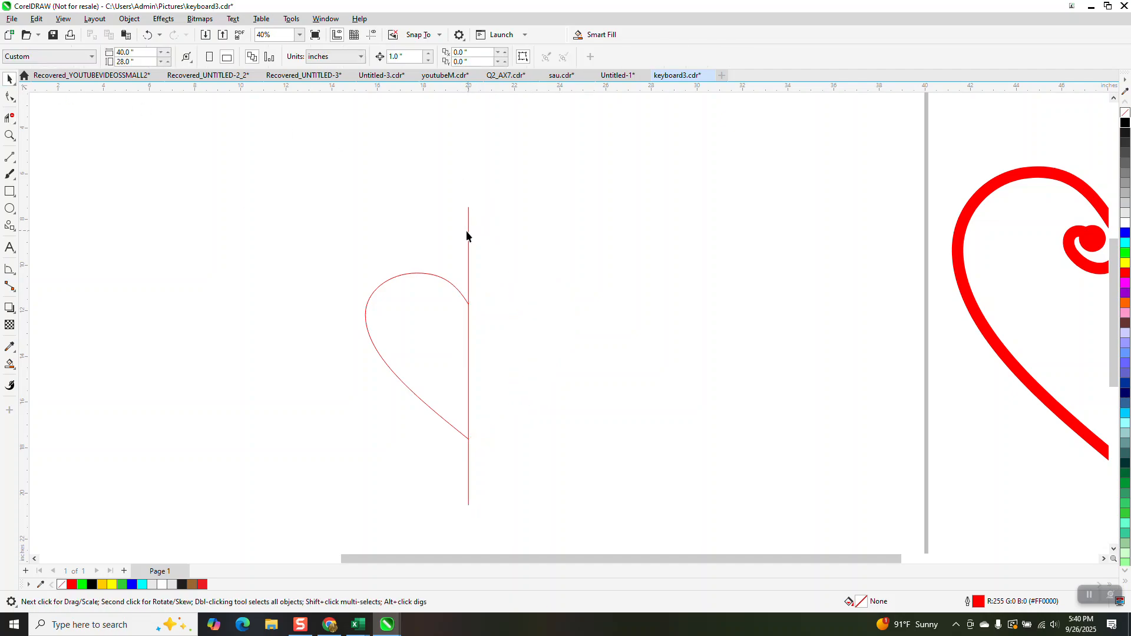
left_click(468, 241)
key("Delete")
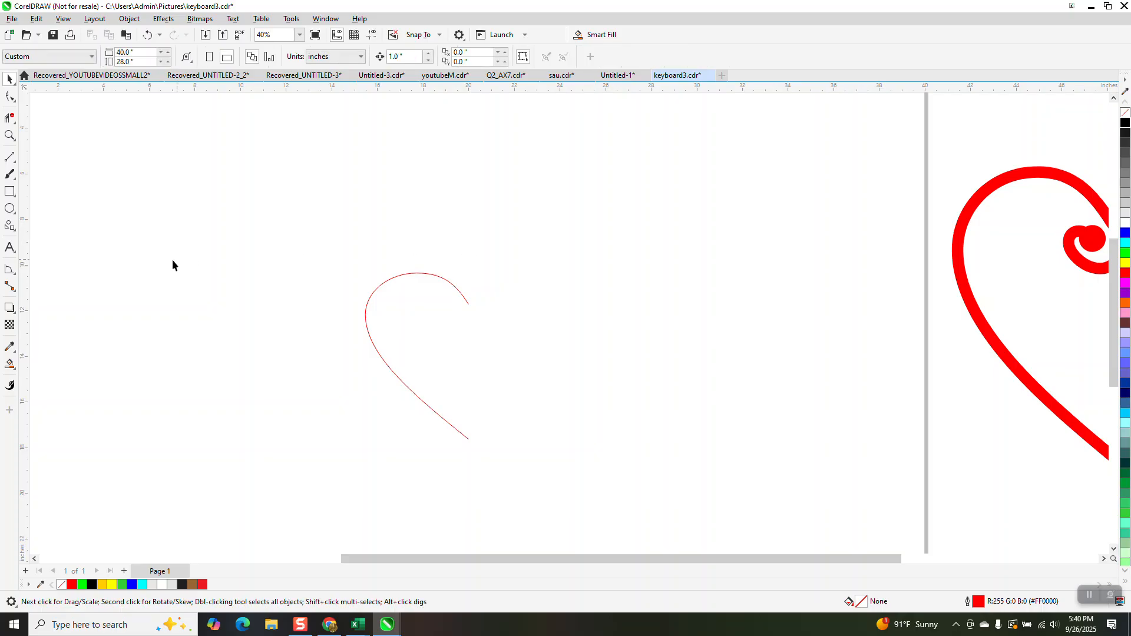
Draw a logarithmic spiral with 2 revolutions, about 2.35 in wide, to the right of the half heart.
left_click(14, 229)
left_click(58, 253)
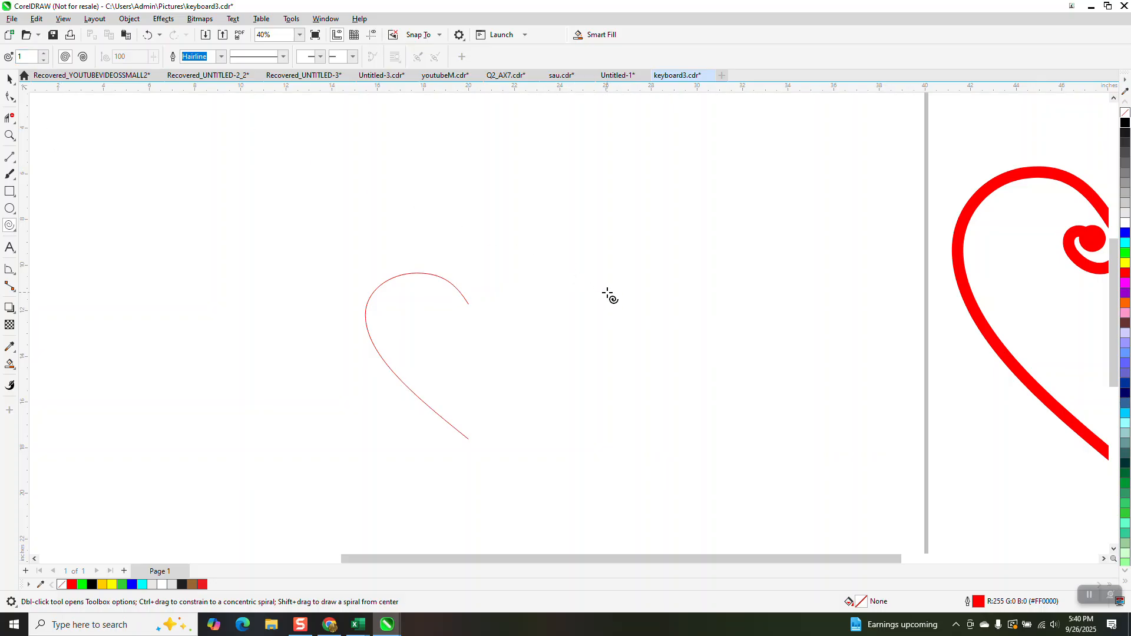
mouse_move(607, 291)
left_mouse_down()
mouse_move(563, 308)
mouse_move(561, 335)
left_mouse_up()
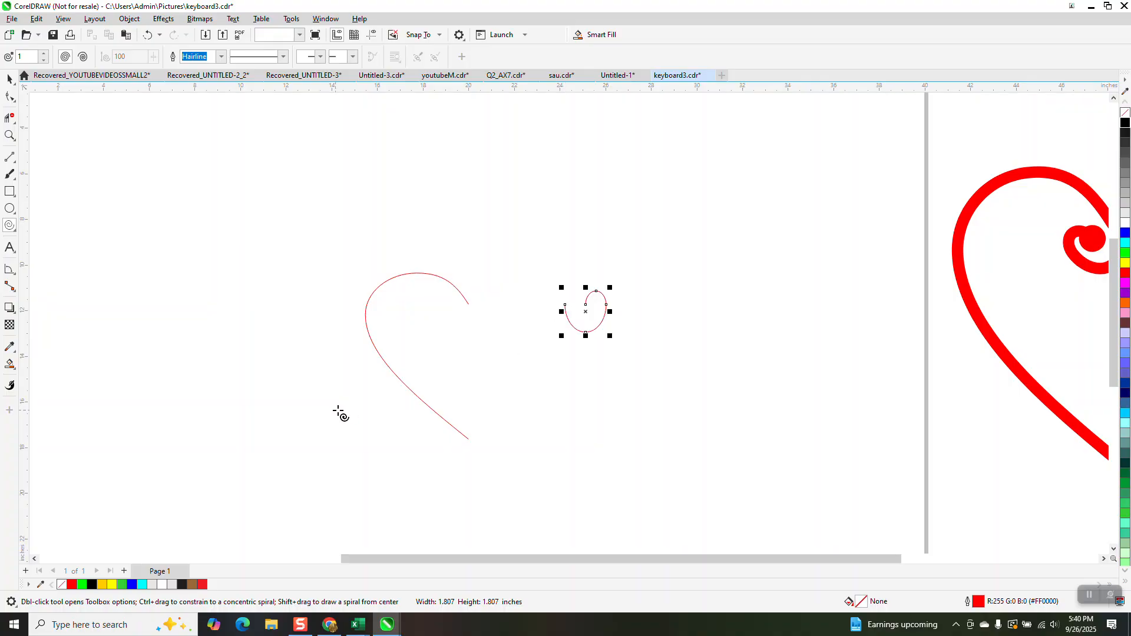
left_click(83, 57)
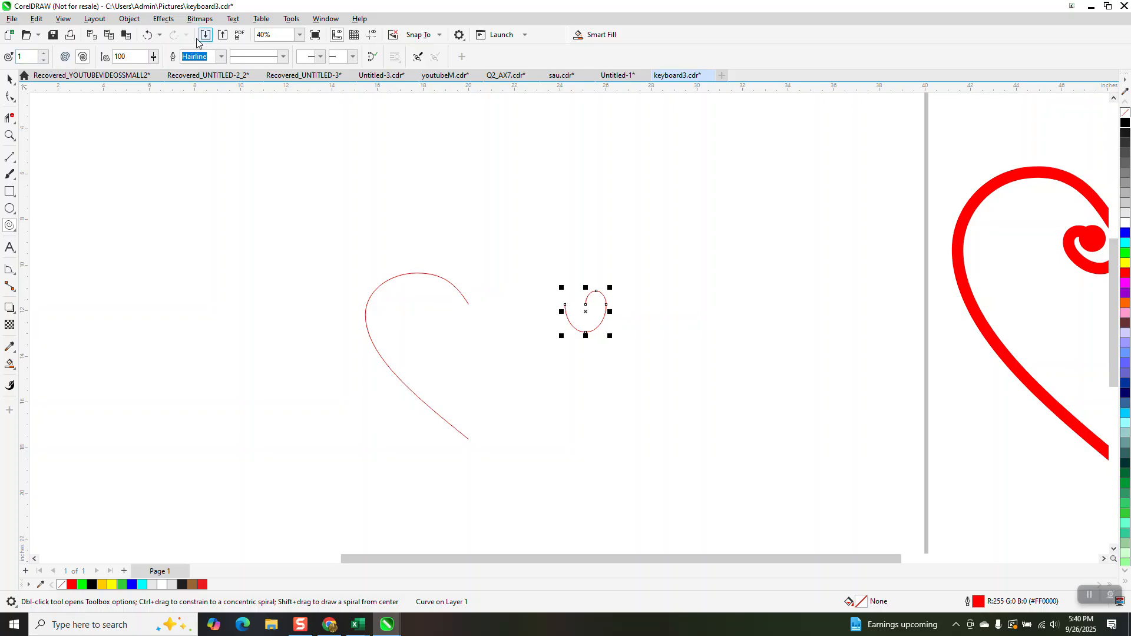
left_click(147, 35)
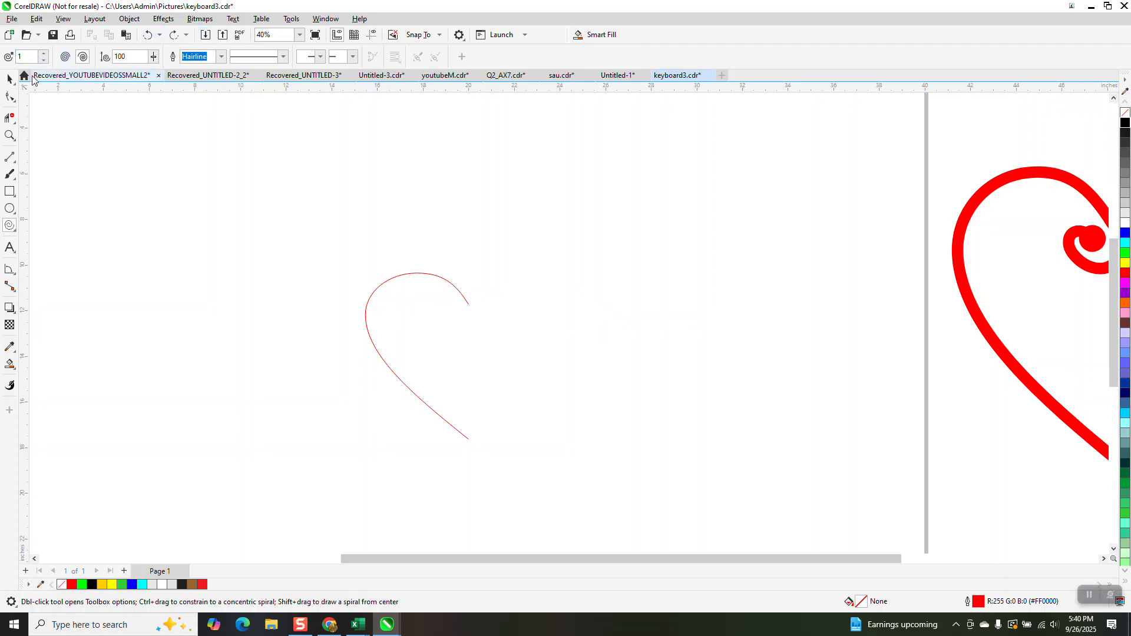
left_click_drag(596, 255, 545, 288)
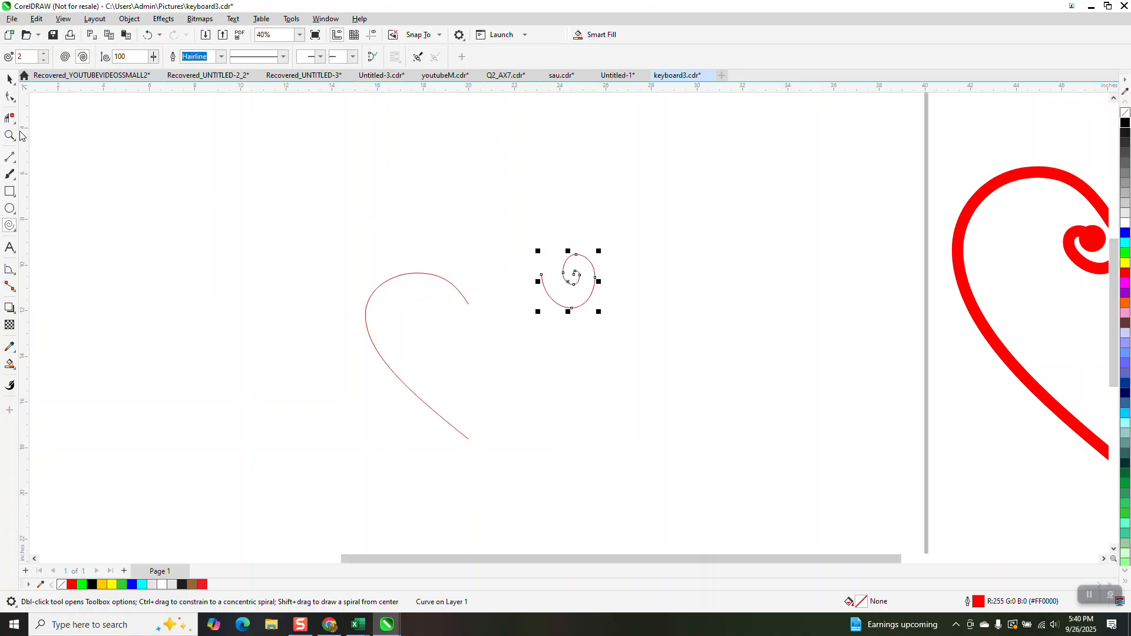
Mirror the spiral horizontally and move its outer end node onto the upper end of the half heart.
left_click(10, 82)
scroll(318, 229, "down", 1)
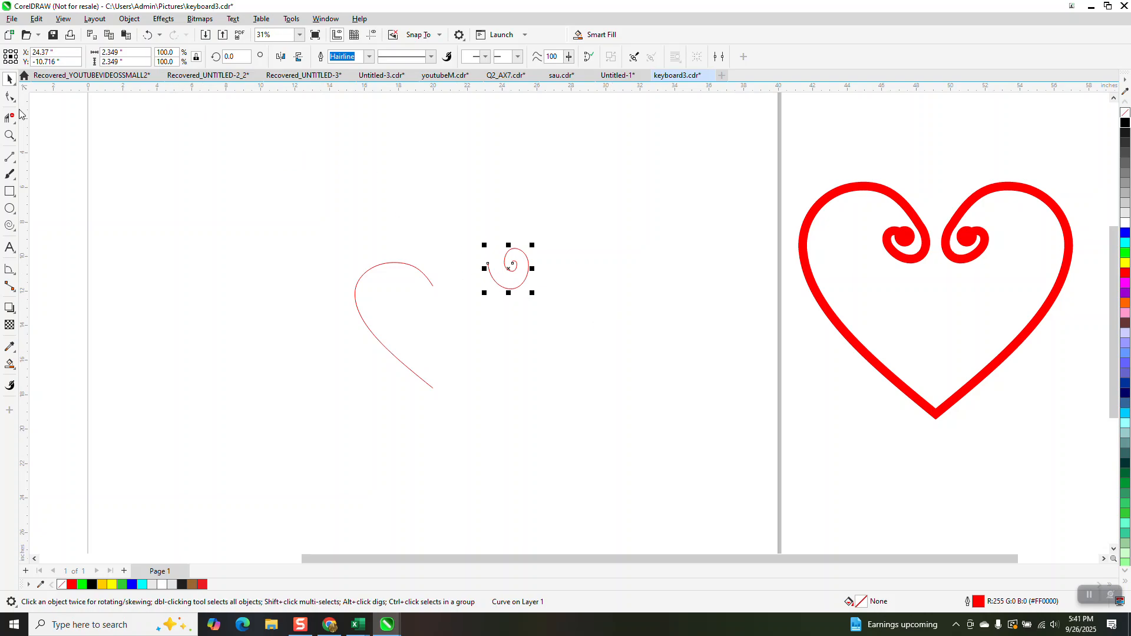
left_click_drag(534, 269, 452, 268)
left_click(147, 35)
left_click_drag(534, 268, 449, 271)
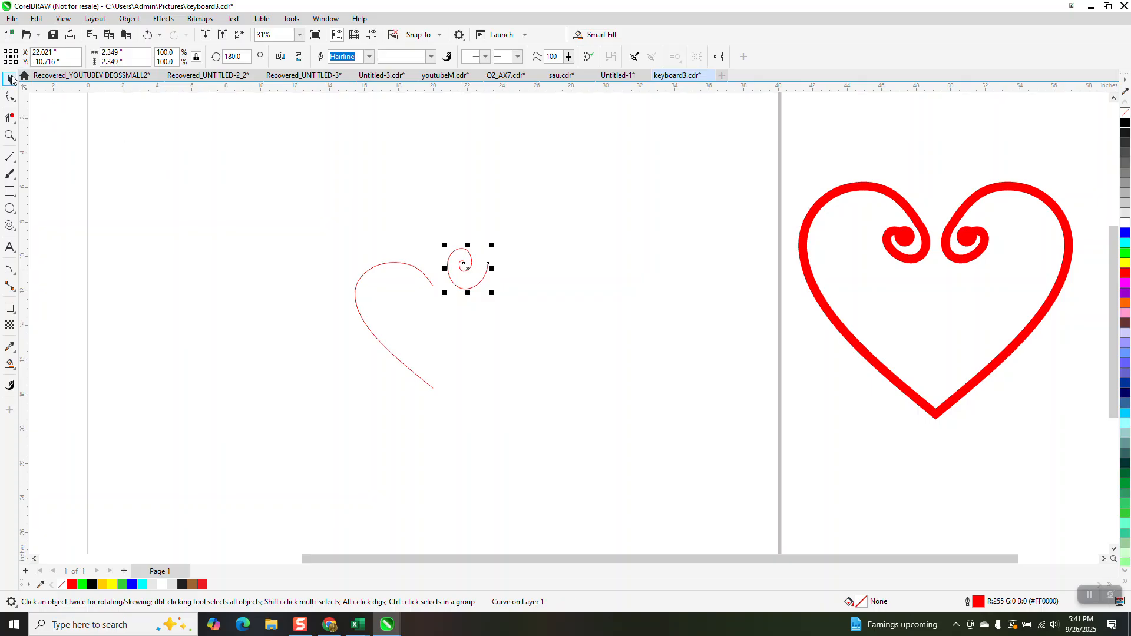
left_click_drag(489, 265, 434, 294)
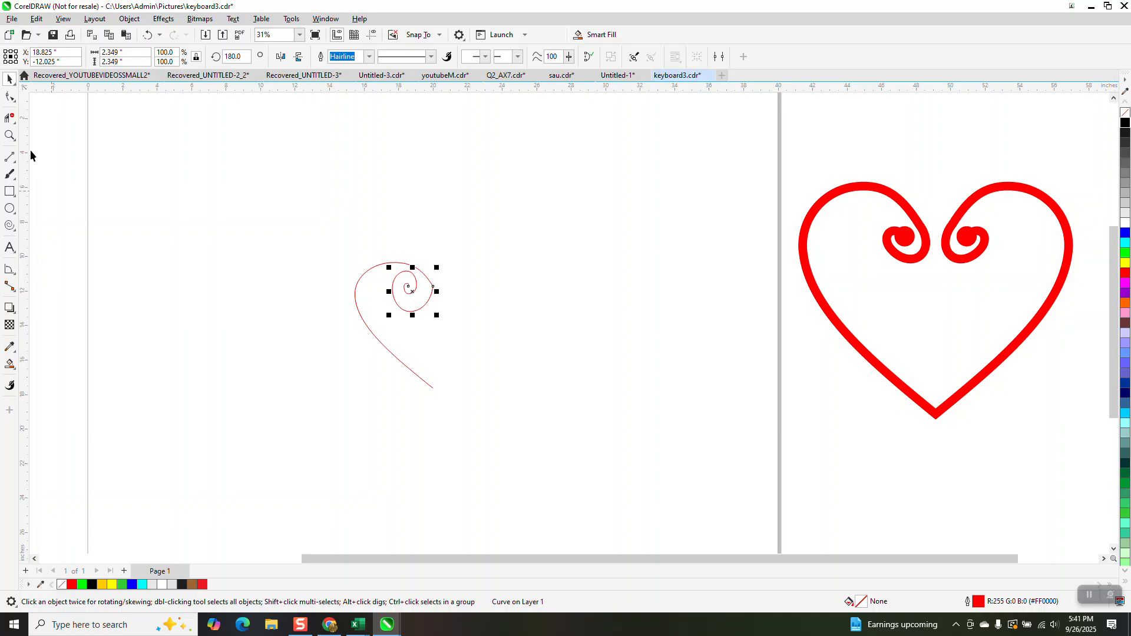
Rotate the spiral about its node joined to the half heart to an angle of about 226.9°.
left_click(12, 137)
left_click_drag(337, 247, 595, 465)
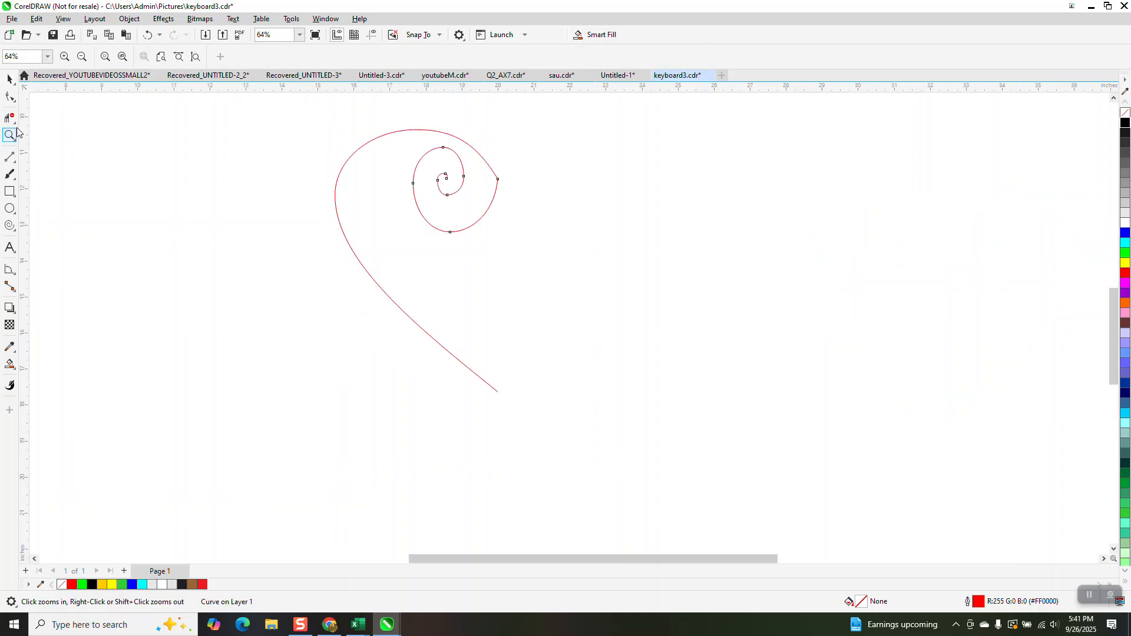
left_click(12, 82)
left_click(440, 183)
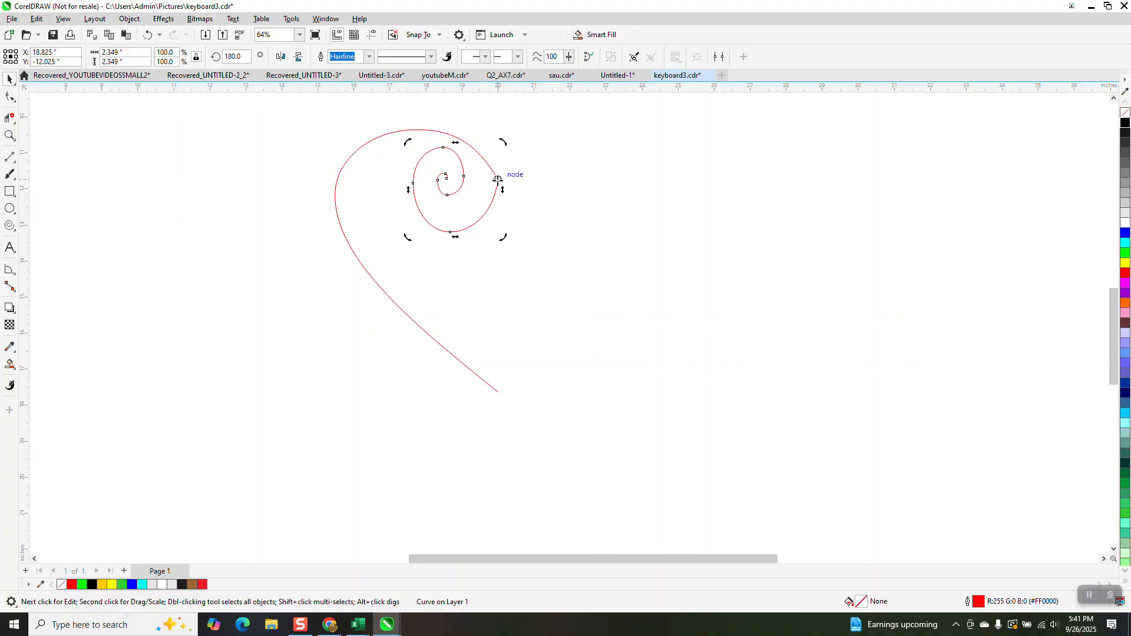
left_click_drag(505, 144, 470, 147)
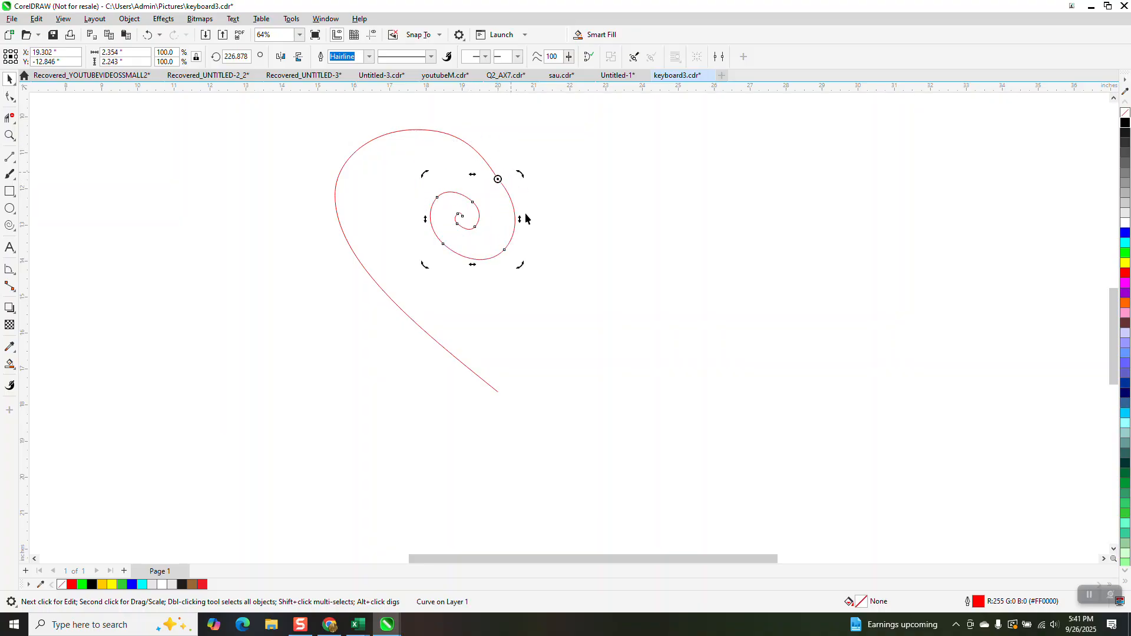
Fine-tune the spiral's rotation about the joint to about 221.5° so it flows smoothly out of the half heart.
left_click(10, 136)
left_click_drag(414, 119, 553, 286)
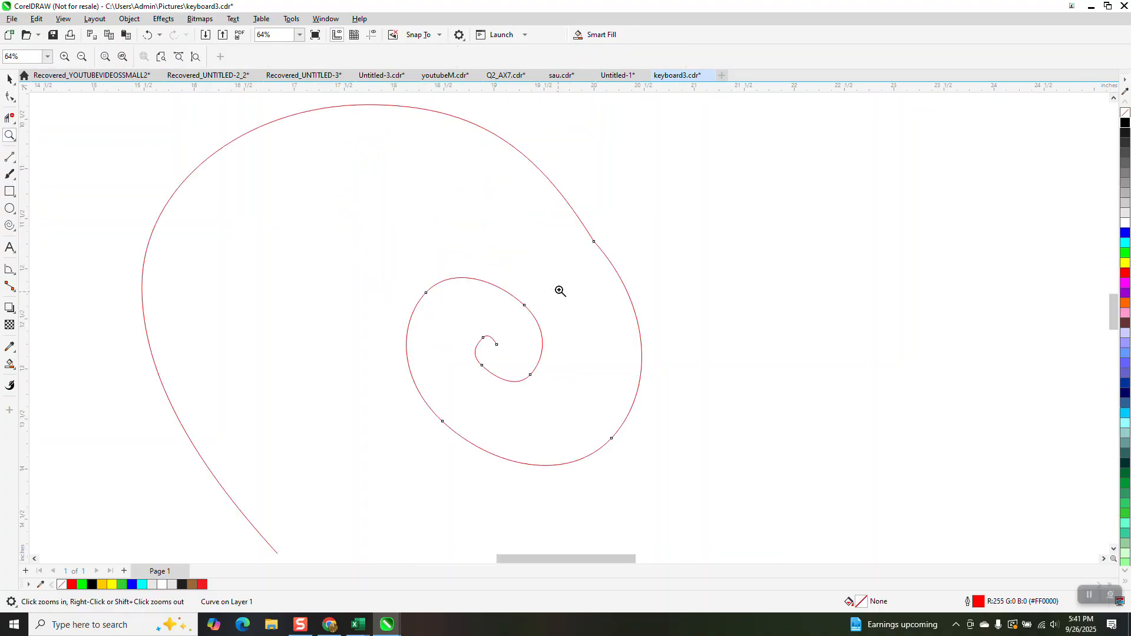
left_click(10, 78)
left_click(607, 253)
left_click_drag(644, 240, 645, 242)
Shorten the spiral by deleting its two innermost nodes.
scroll(537, 239, "down", 1)
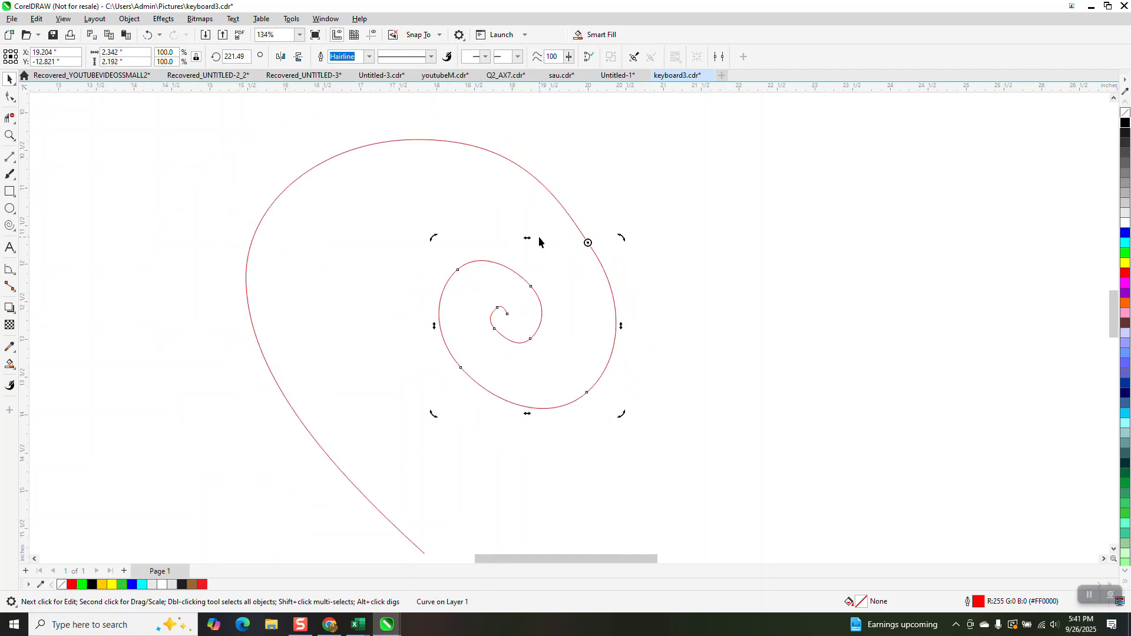
scroll(538, 235, "down", 1)
key("F10")
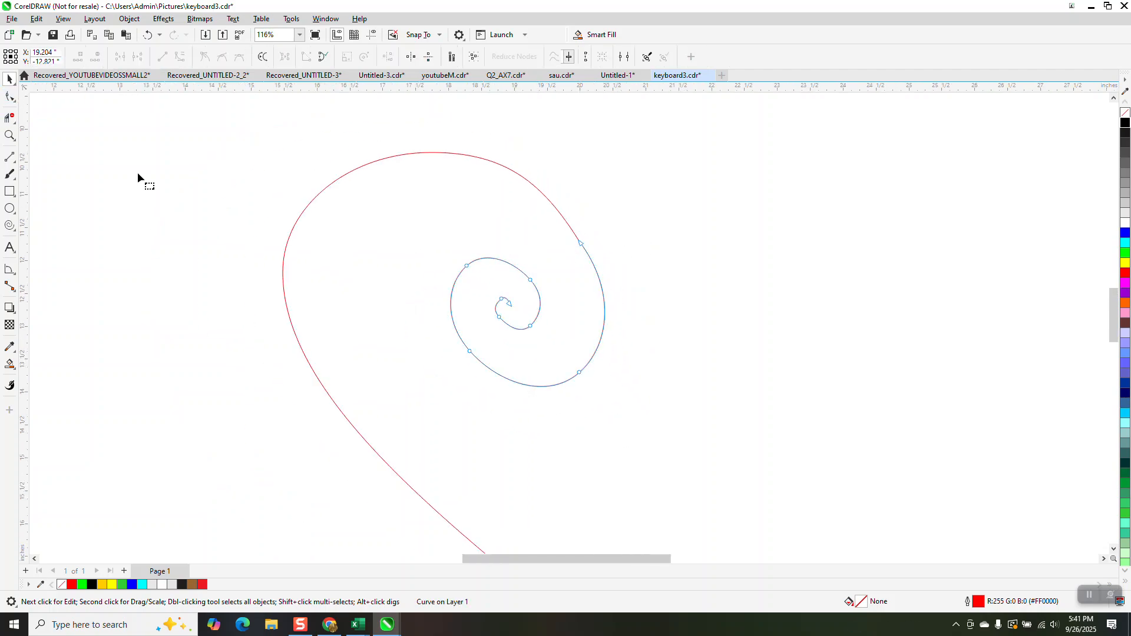
left_click(510, 306)
key("Delete")
left_click(503, 296)
key("Delete")
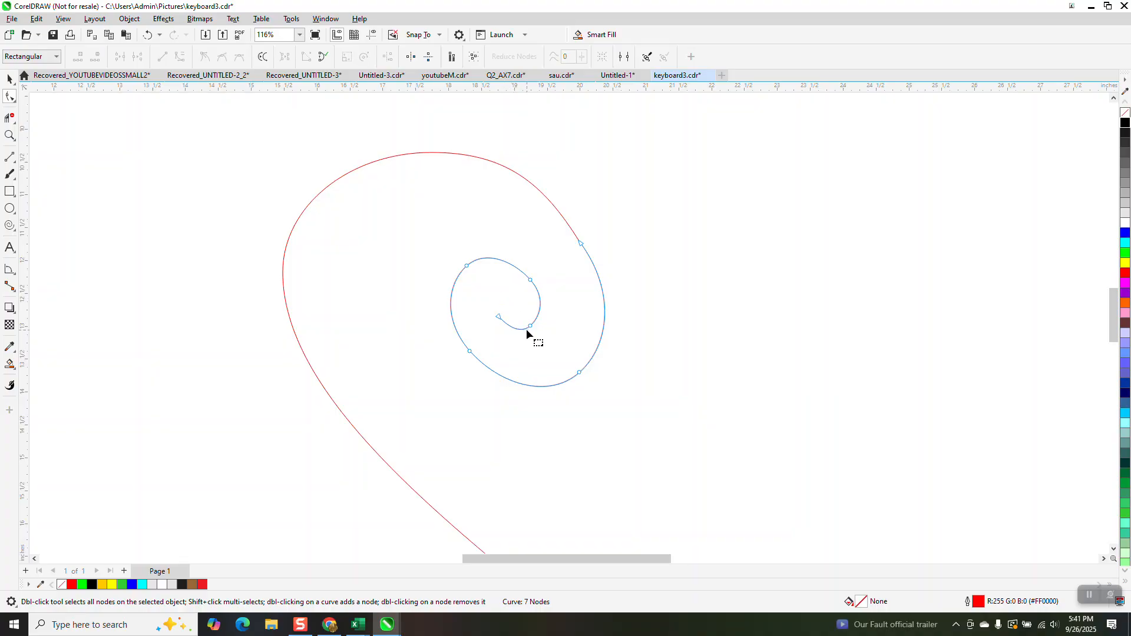
key("space")
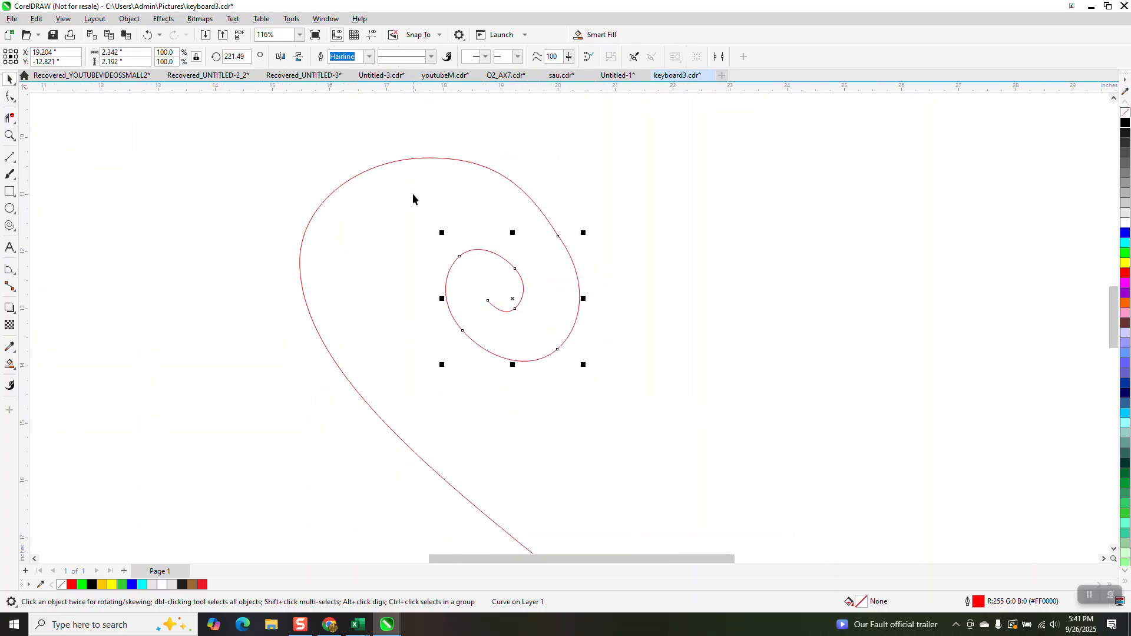
Combine the half heart and the spiral into a single curve.
scroll(365, 174, "down", 3)
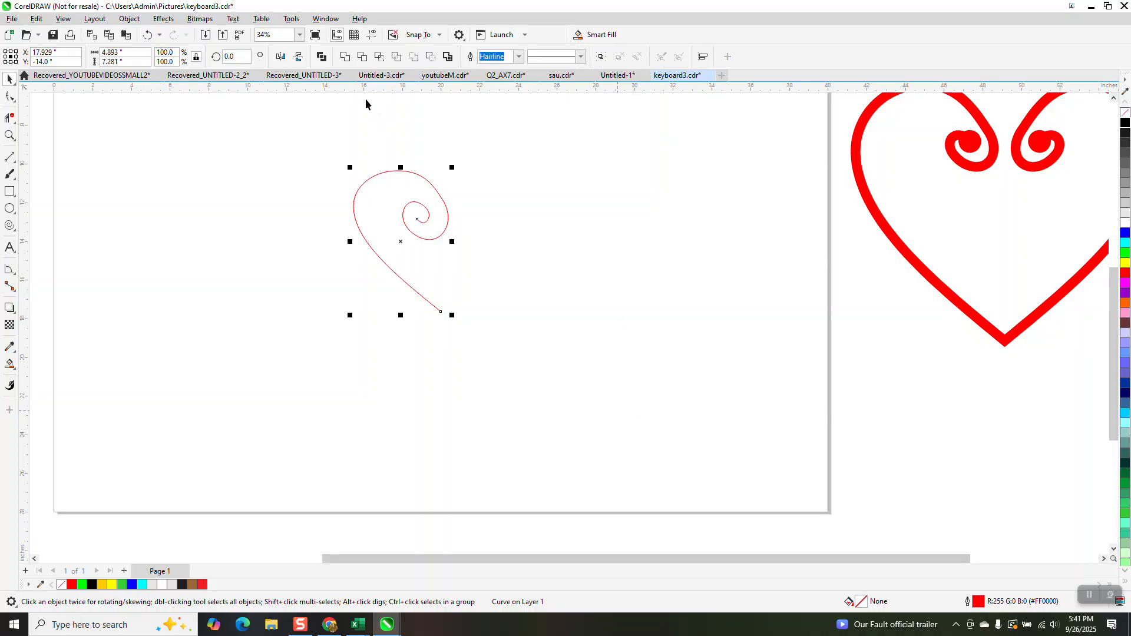
left_click(9, 136)
left_click_drag(339, 156, 539, 324)
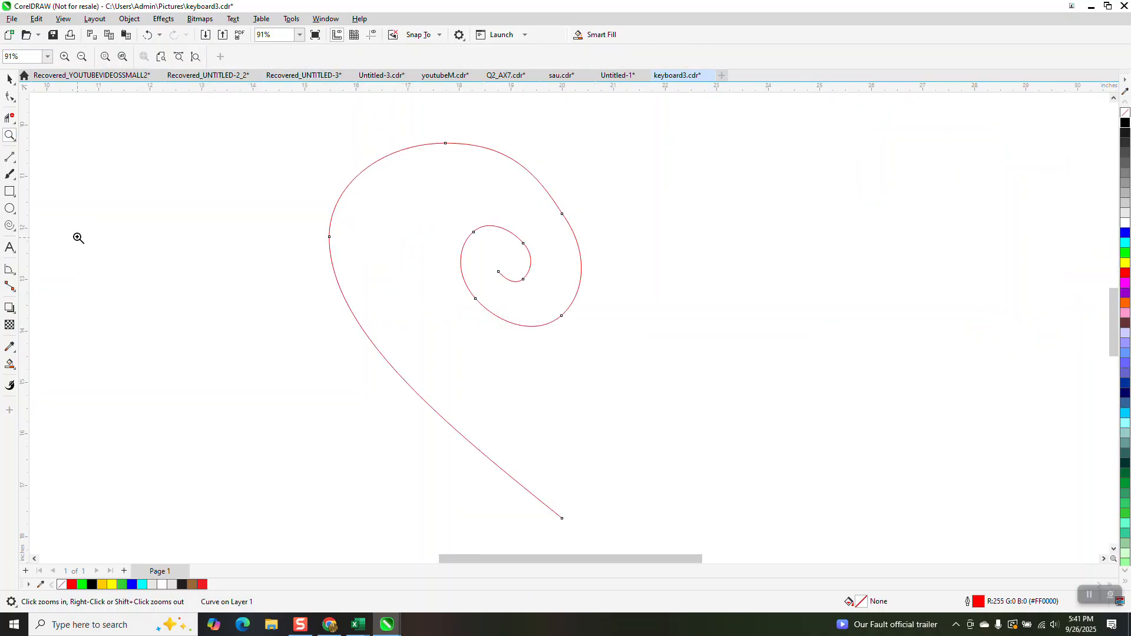
Draw a circle about 1.5 in across to the left of the swirl curve.
left_click(10, 208)
mouse_move(250, 186)
left_mouse_down()
mouse_move(212, 242)
mouse_move(166, 269)
left_mouse_up()
left_click(9, 78)
left_click_drag(208, 269, 430, 270)
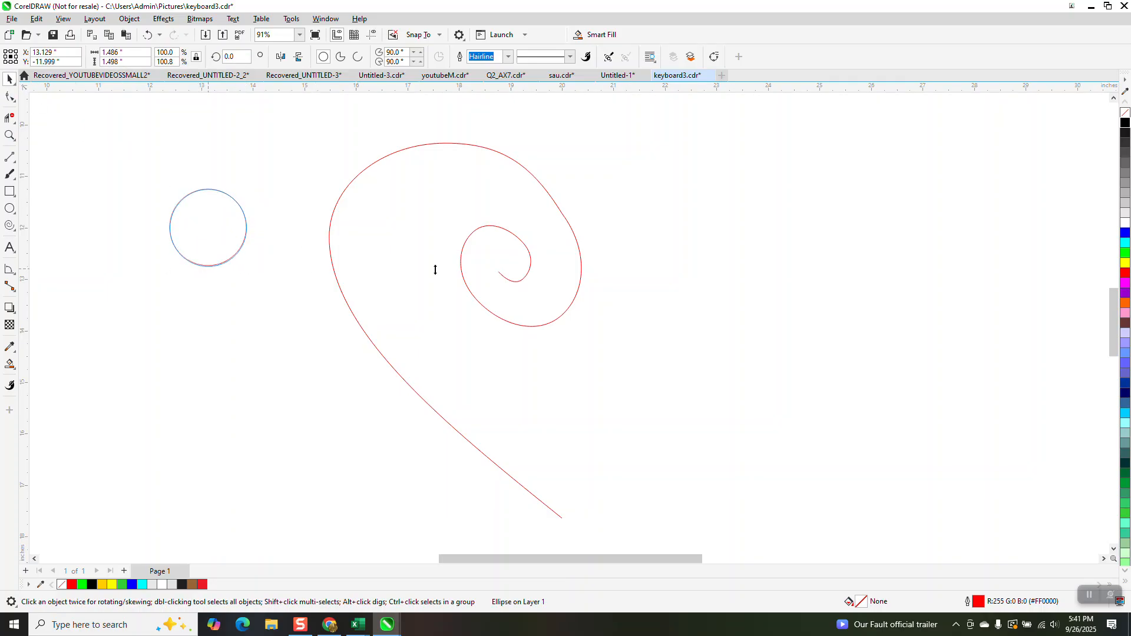
Move the circle into the spiral's centre and shrink it to about 0.72 in across, overlapping the spiral's inner end.
left_click(202, 239)
left_click_drag(202, 240, 470, 261)
left_click_drag(505, 216, 463, 259)
left_click_drag(442, 297, 502, 280)
Trim off the spiral's inner end inside the circle with Virtual Segment Delete.
left_click(9, 117)
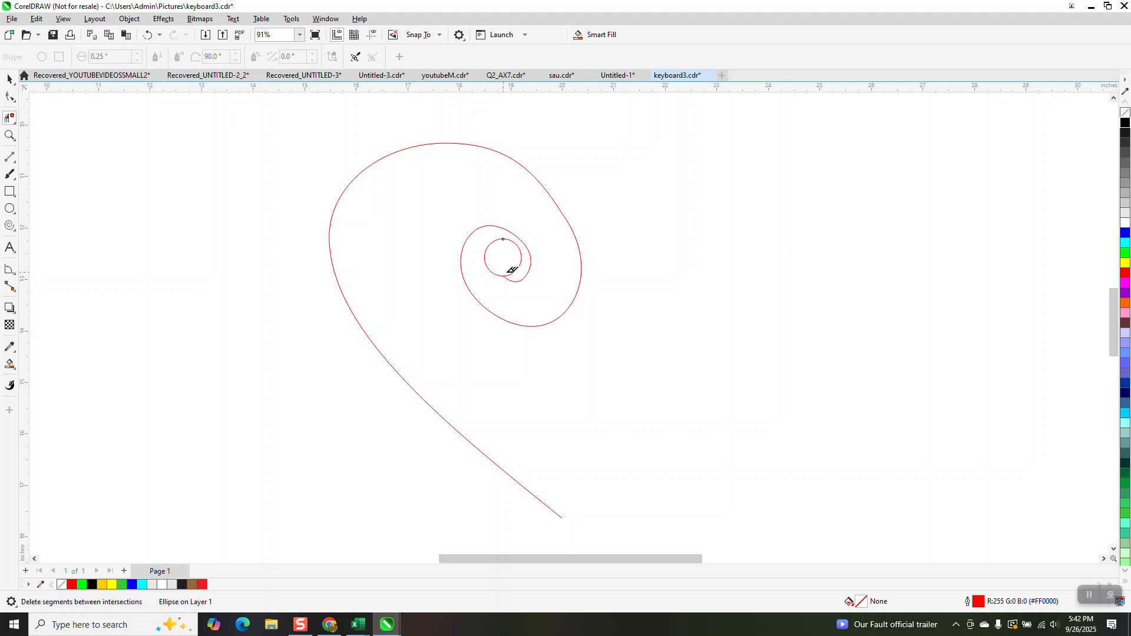
left_click(10, 80)
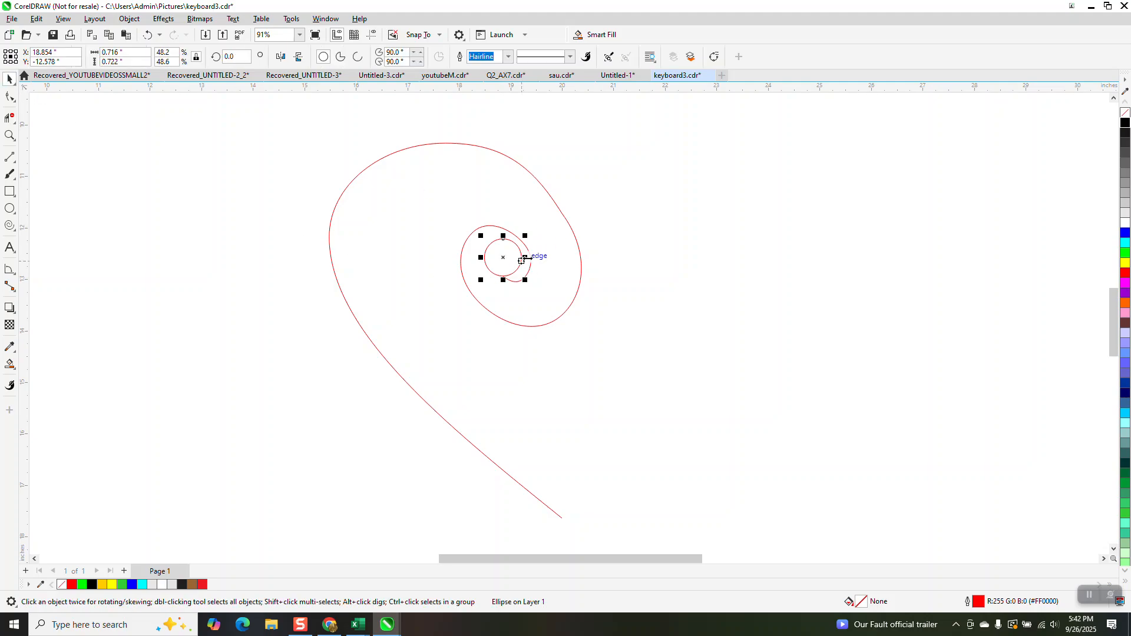
Set the outline width of the combined half heart and spiral curve to 0.5 in.
left_click(572, 236)
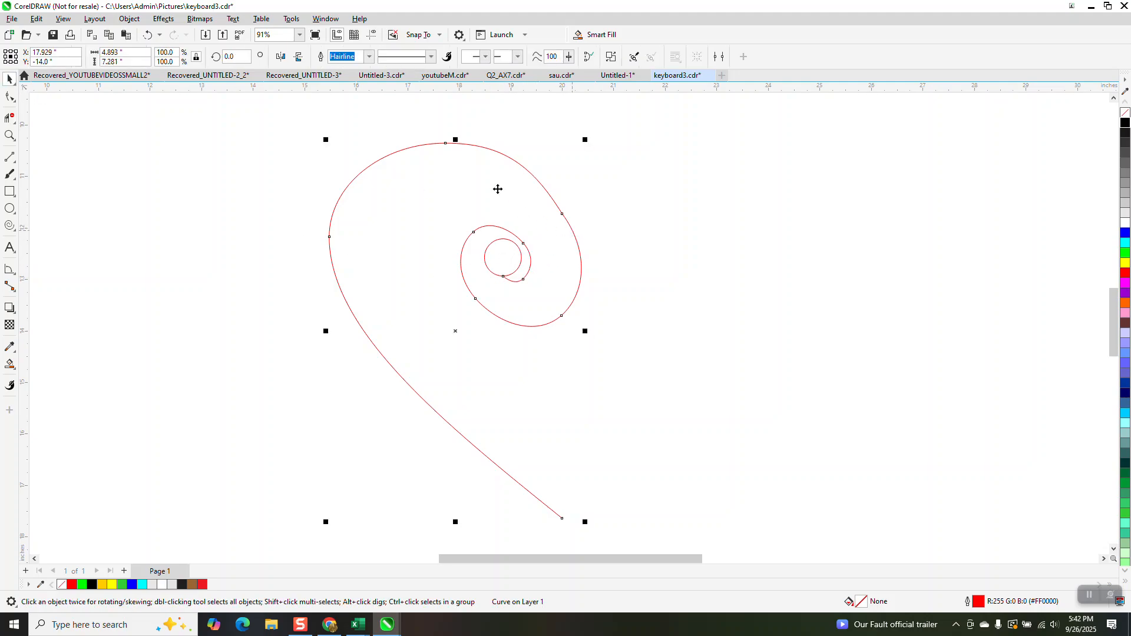
left_click(368, 56)
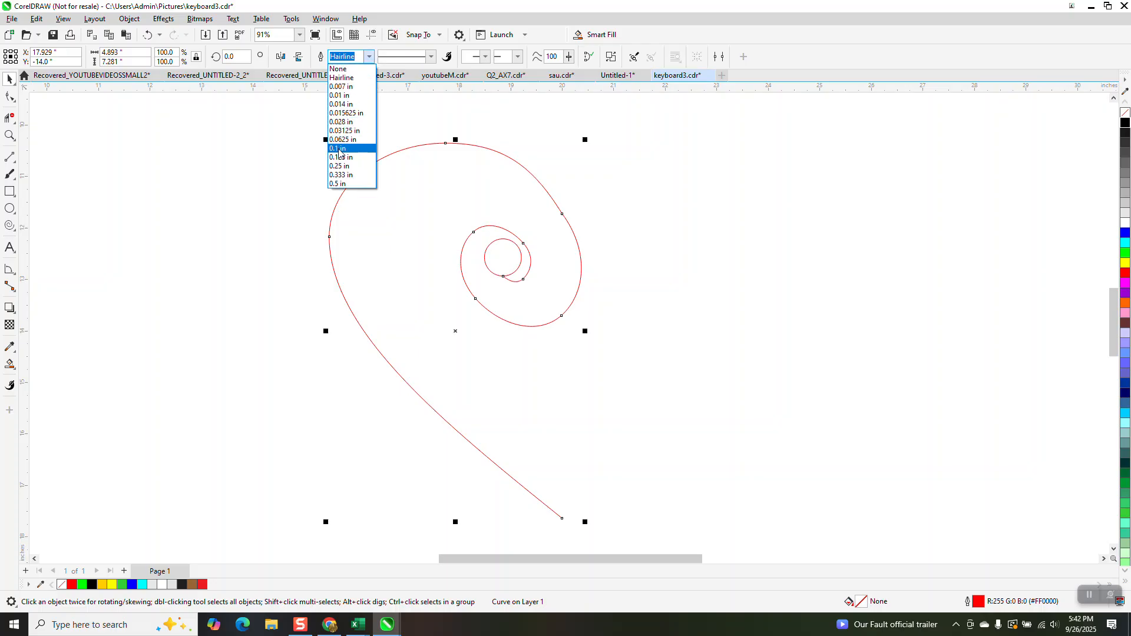
left_click(337, 184)
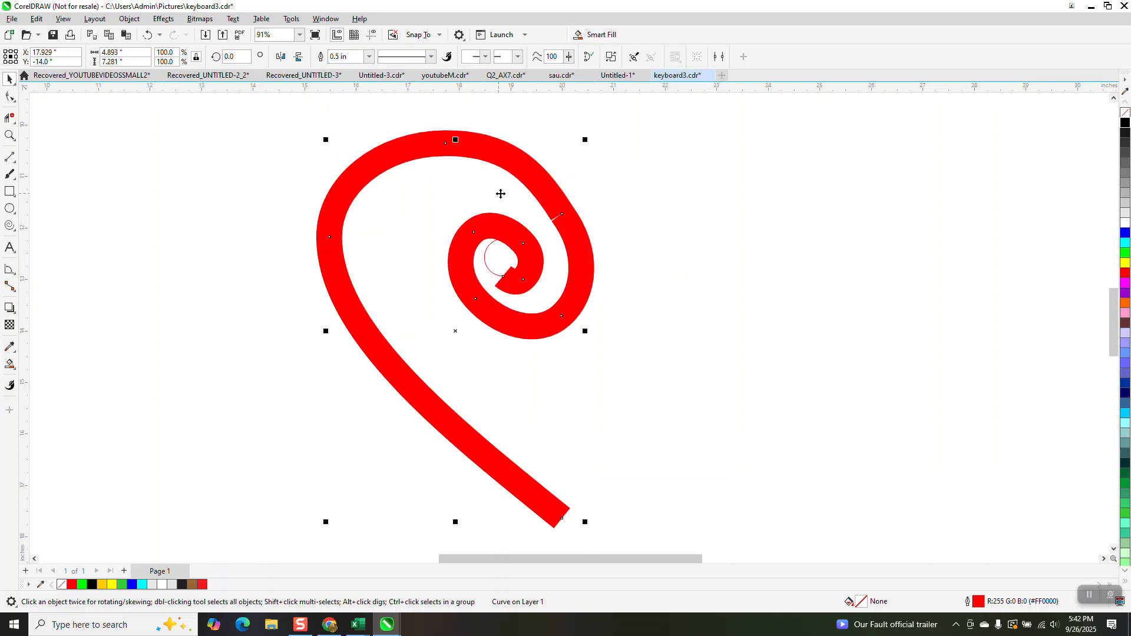
Undo the outline width change and join the two separate nodes where the half heart meets the spiral into one.
left_click(148, 34)
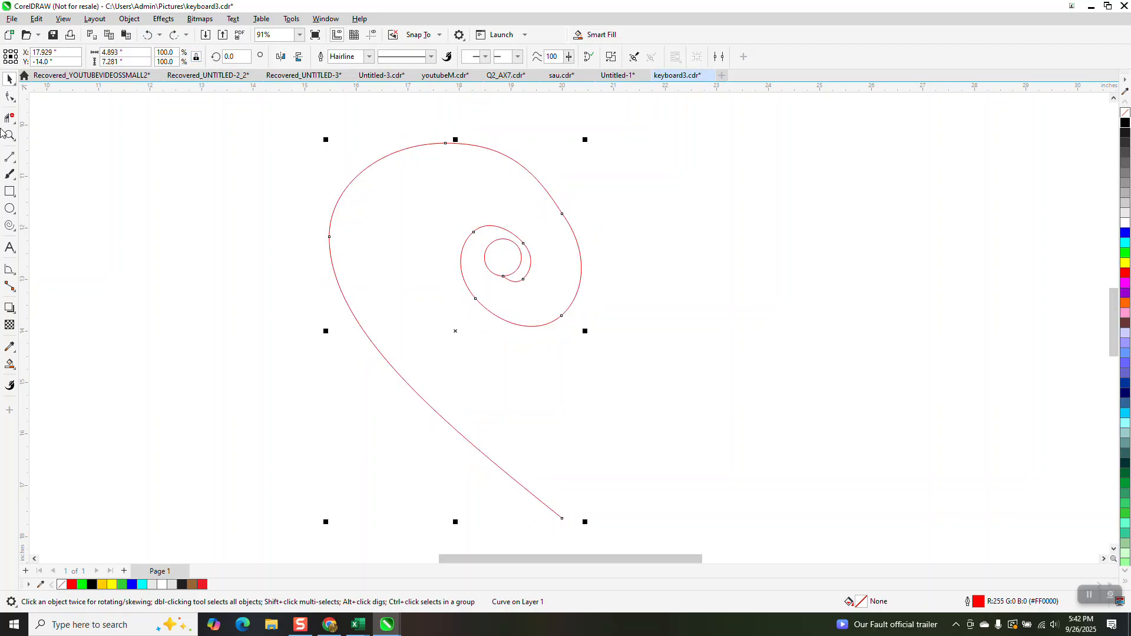
left_click(10, 135)
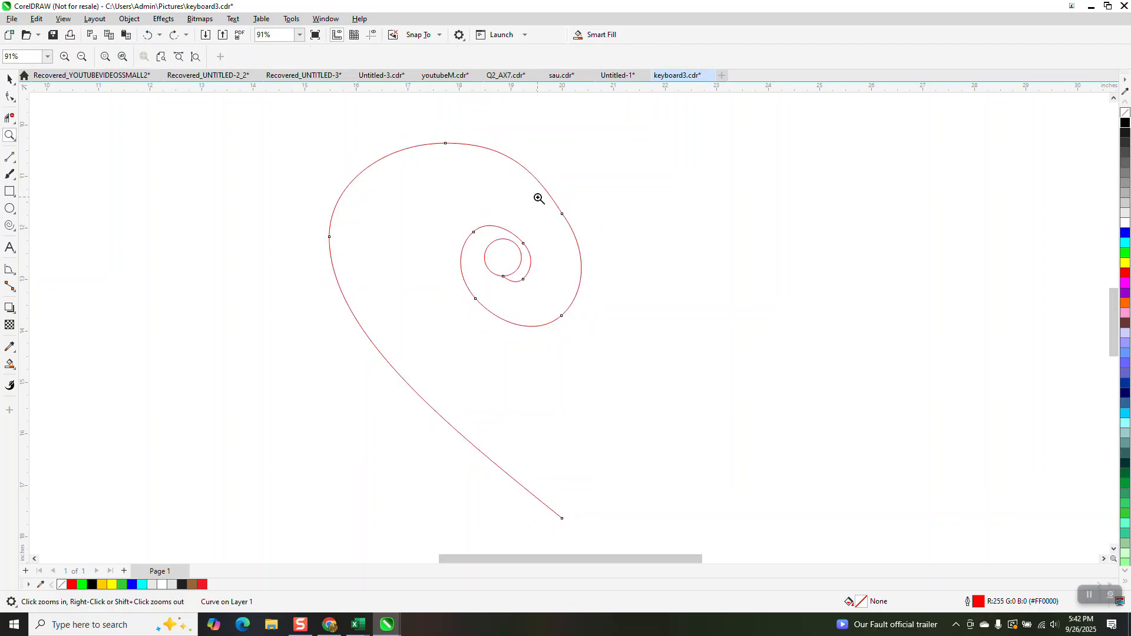
left_click_drag(537, 196, 600, 250)
left_click(10, 97)
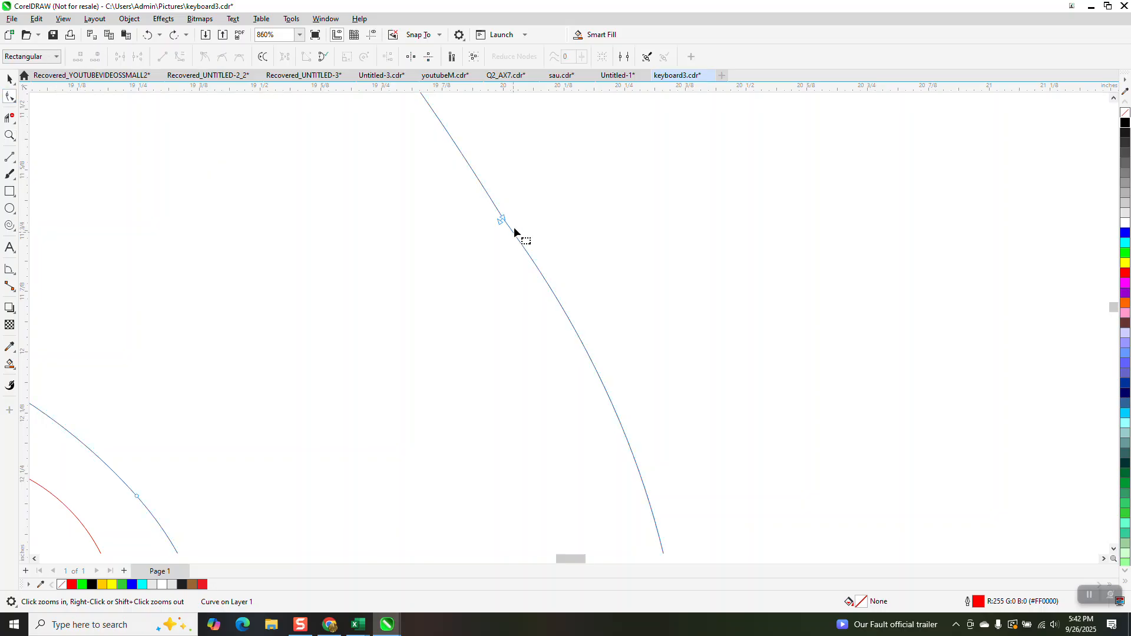
left_click_drag(483, 246, 480, 244)
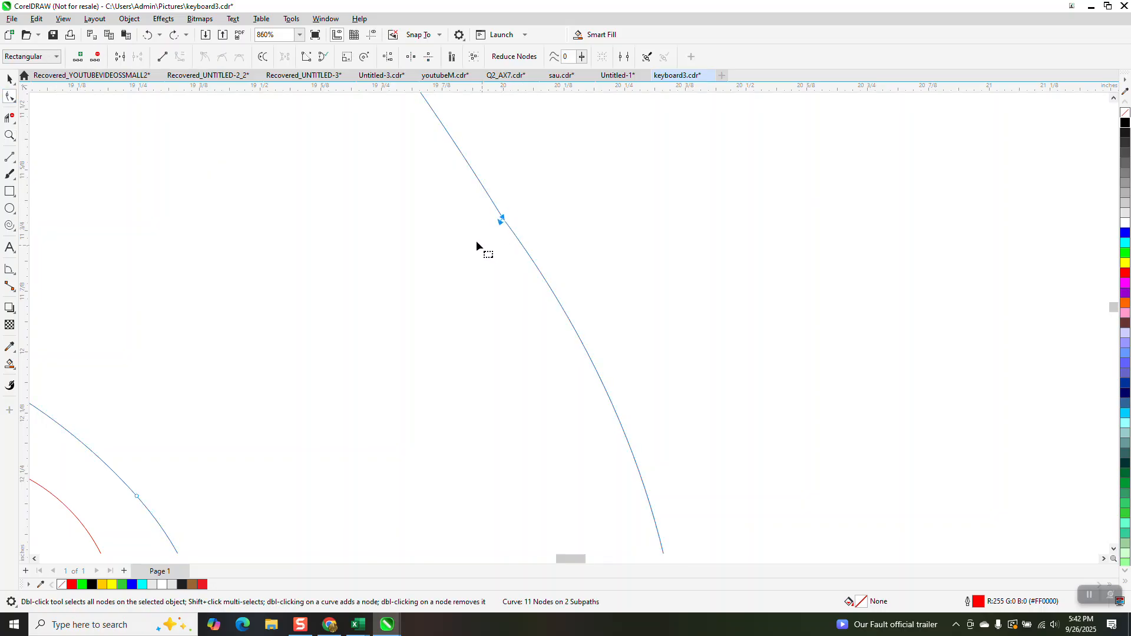
left_click(119, 56)
scroll(377, 232, "down", 2)
scroll(590, 298, "down", 3)
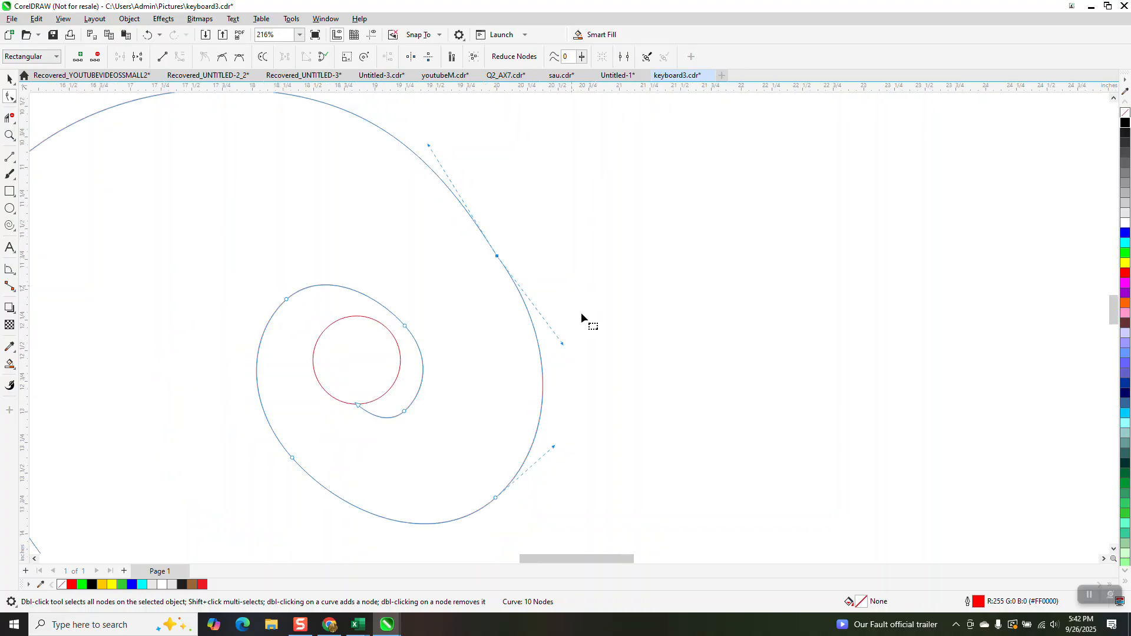
scroll(498, 278, "down", 1)
scroll(496, 274, "down", 2)
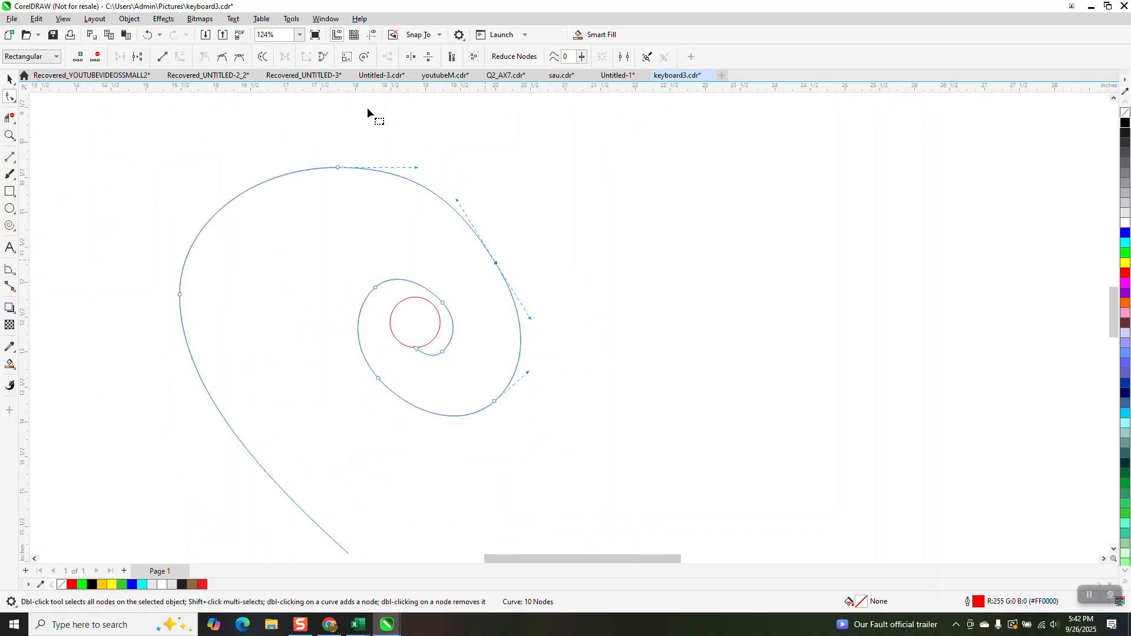
Set the joined half-heart and spiral curve's outline width to 0.333 in.
left_click(9, 78)
left_click(368, 57)
left_click(352, 175)
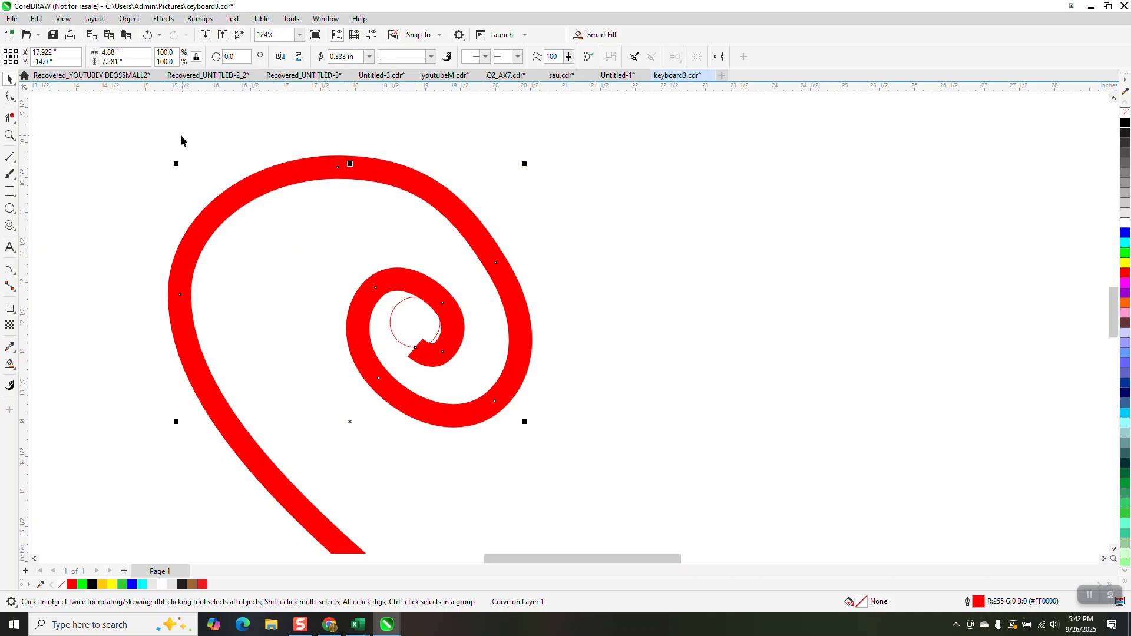
Convert the thick outline to an object and give it no fill and a black hairline outline.
left_click(129, 18)
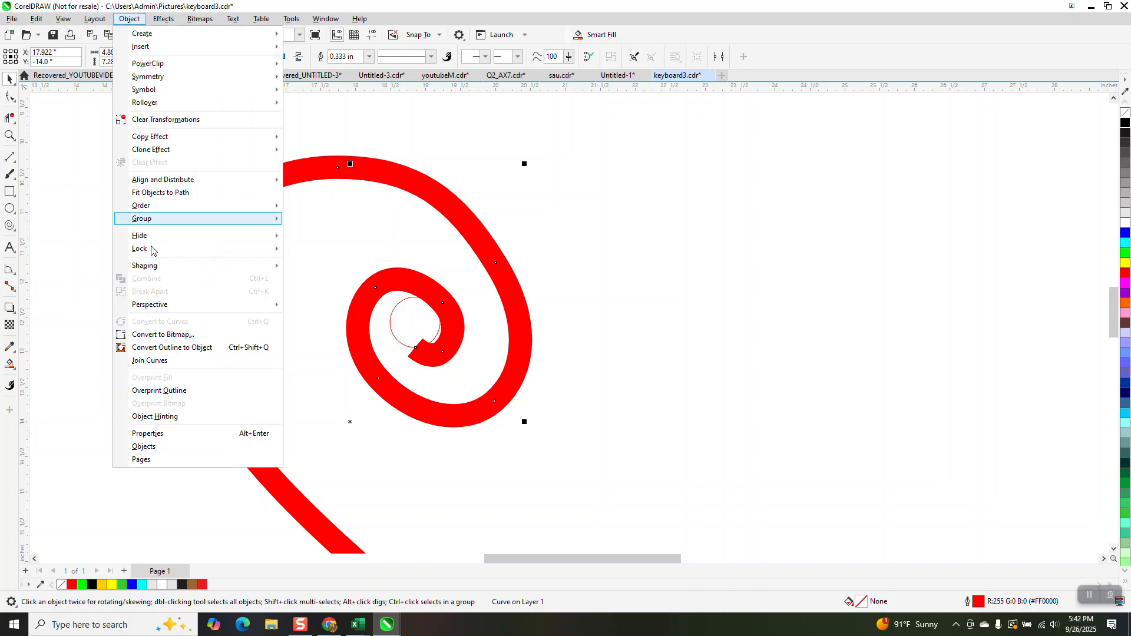
left_click(179, 352)
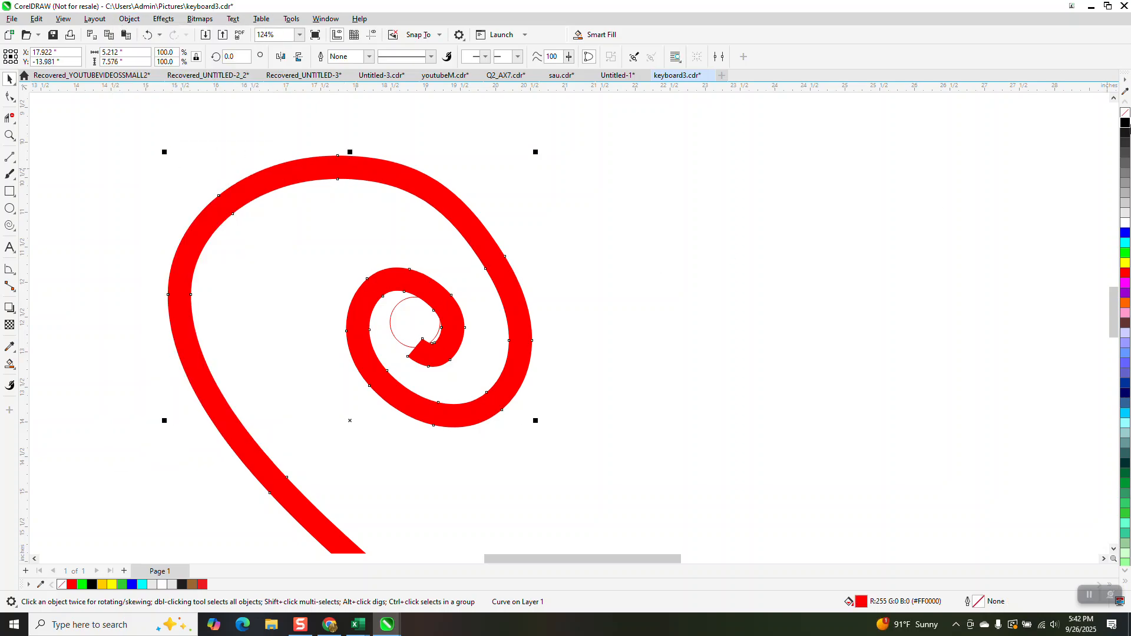
left_click(1124, 112)
right_click(1125, 122)
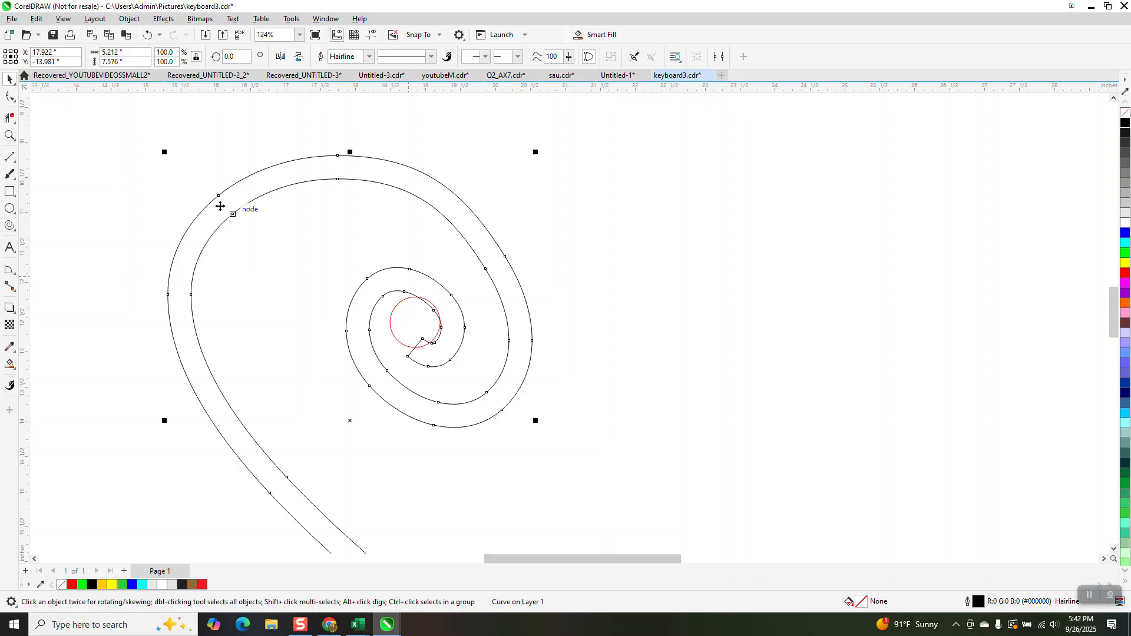
Move the small circle onto the spiral's inner end and trim the overlapping segments of both shapes with Virtual Segment Delete.
left_click(640, 295)
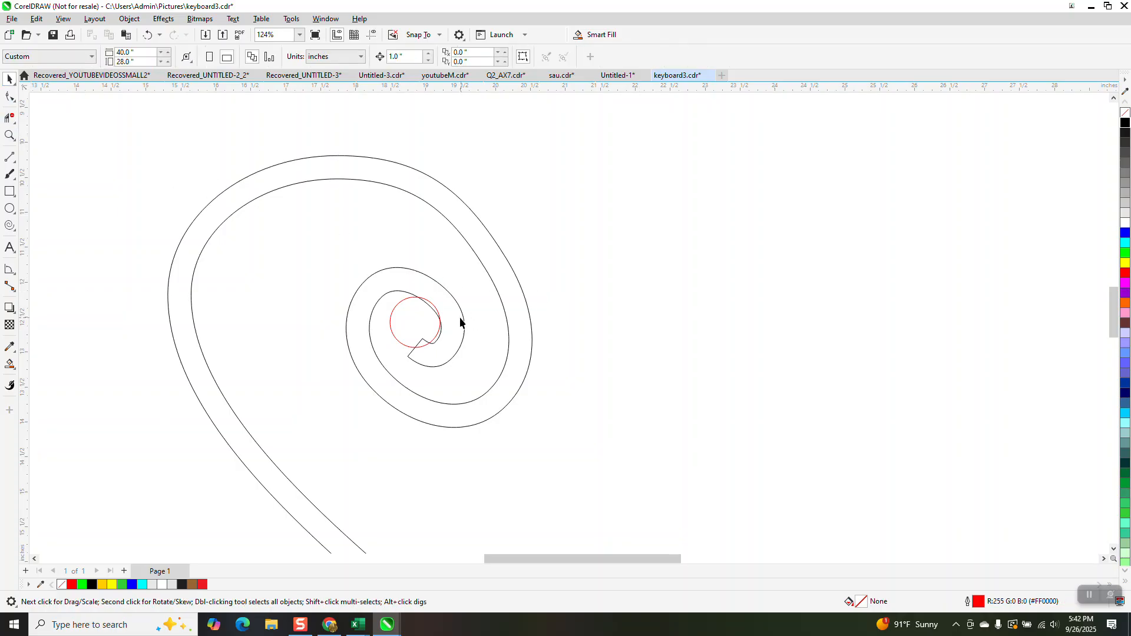
left_click_drag(425, 323, 419, 342)
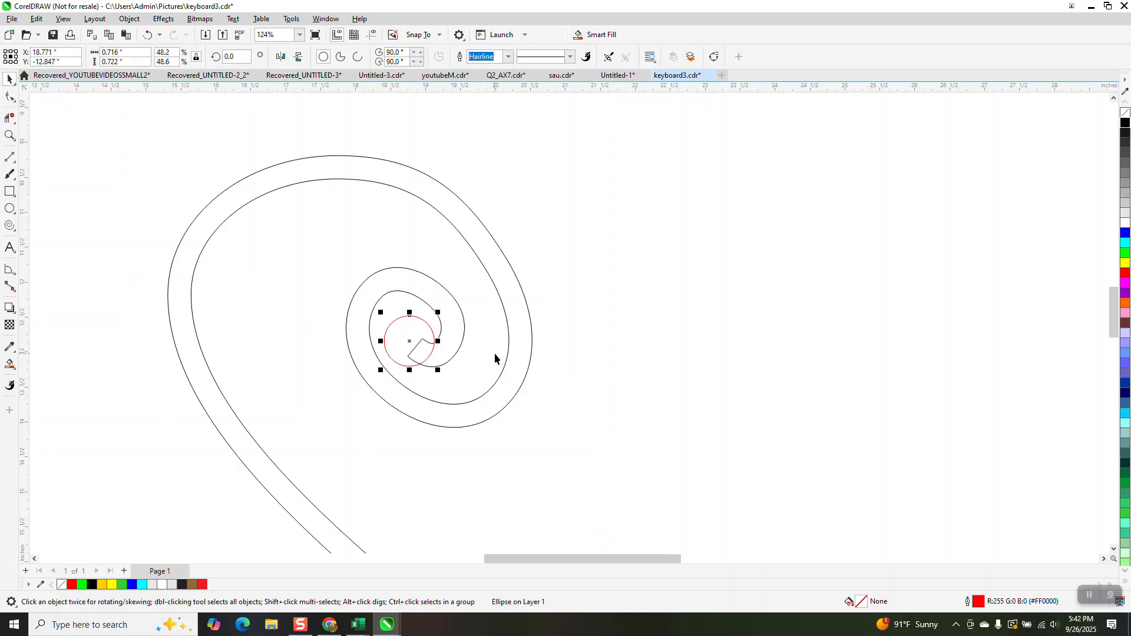
left_click(9, 118)
left_click(416, 346)
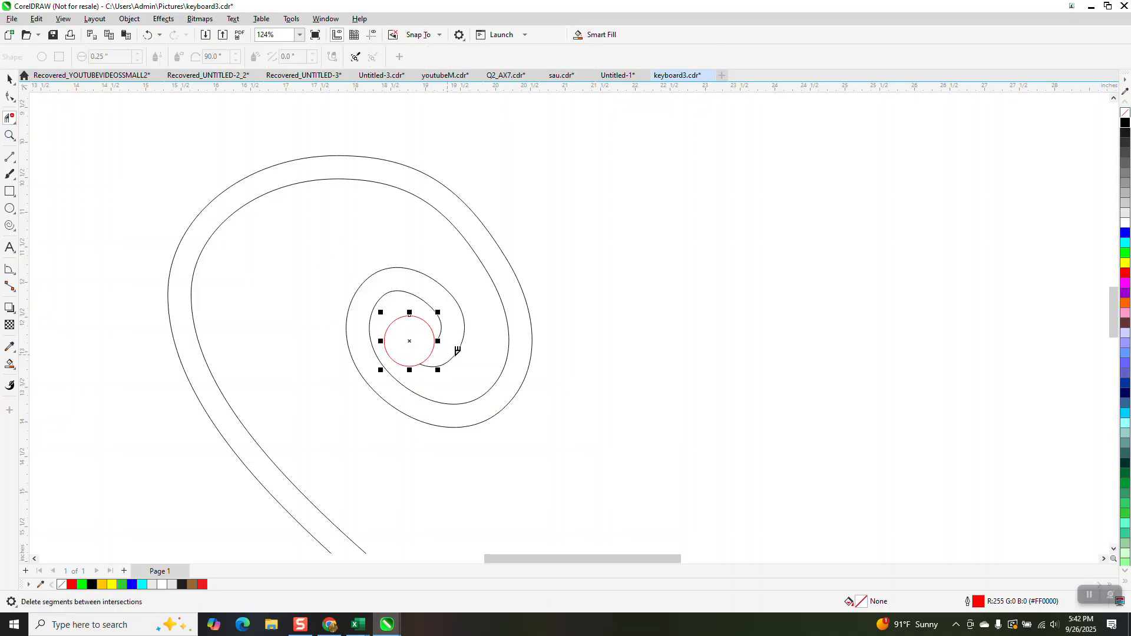
left_click(436, 353)
scroll(323, 371, "down", 1)
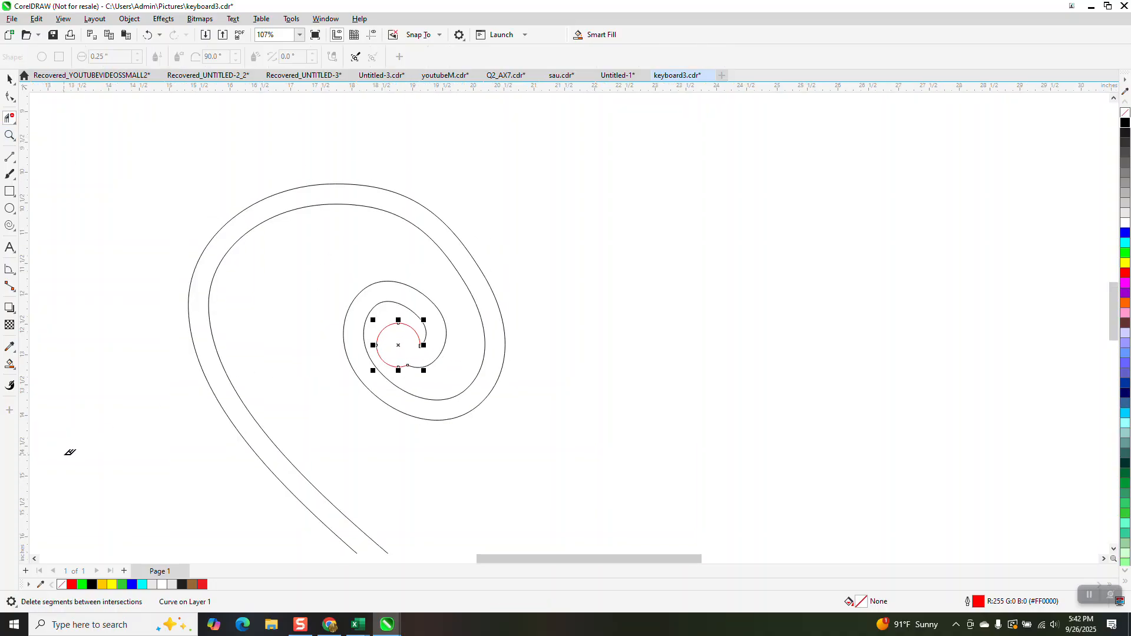
Create a solid red half-heart shape from the band and its round tip with Smart Fill.
left_click(9, 364)
left_click(207, 275)
scroll(121, 253, "down", 2)
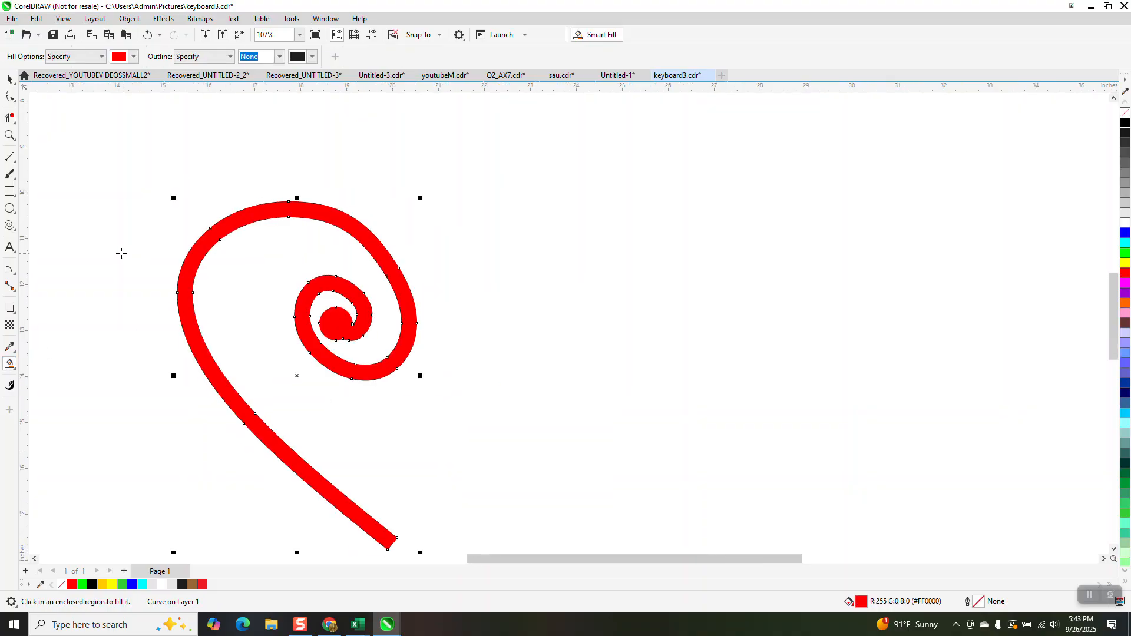
Move the red half heart 6 in to the right and give it no fill and a black hairline outline.
key("Right")
key("Right")
key("Right")
key("Right")
key("Right")
key("Right")
key("Right")
key("Right")
key("Right")
key("Right")
key("Right")
key("Right")
key("Right")
key("Right")
key("Right")
key("Right")
key("Right")
key("Right")
key("Right")
key("Right")
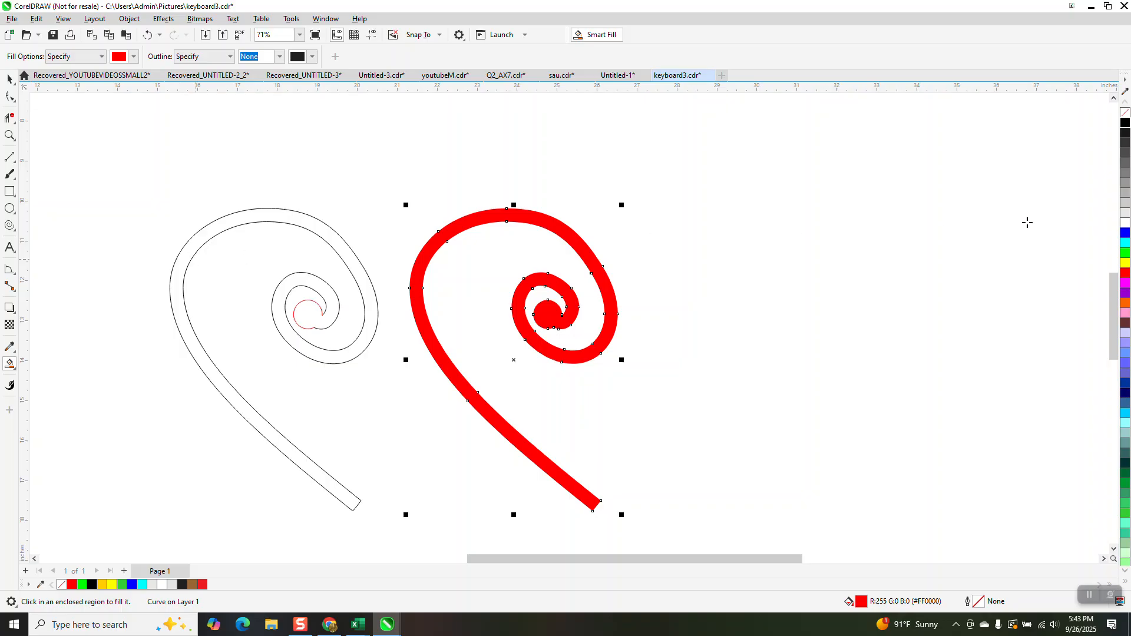
left_click(1125, 113)
right_click(1125, 125)
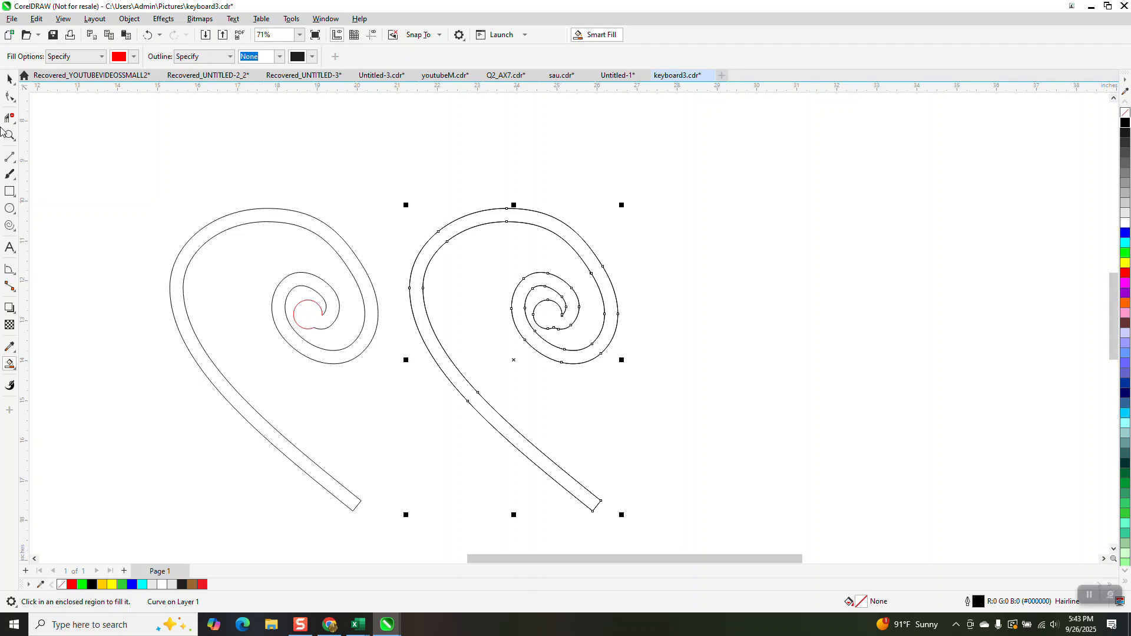
Place the rotation centre on the half heart's bottom tip corner and rotate the shape about 8.9° counterclockwise.
left_click(9, 78)
left_click(575, 295)
left_click(578, 293)
left_click(573, 297)
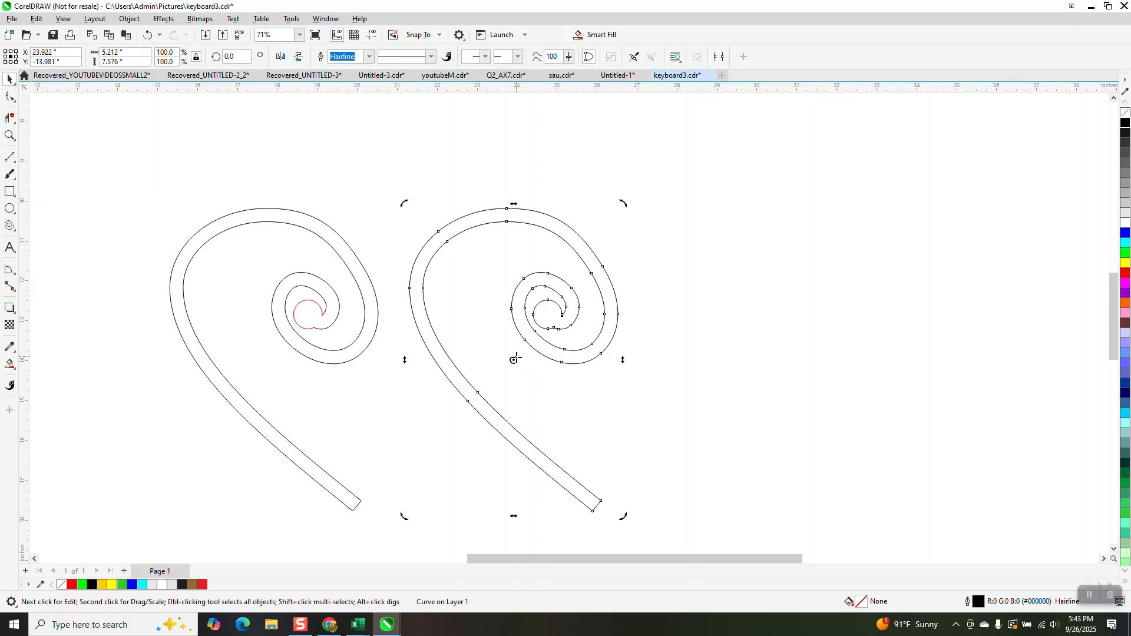
mouse_move(533, 391)
left_mouse_down()
mouse_move(604, 480)
mouse_move(601, 500)
left_mouse_up()
left_click_drag(624, 202, 576, 202)
Delete the original half-heart outline and the leftover circle arc beneath the new shape.
left_click(293, 216)
left_click(285, 216)
key("Delete")
left_click(320, 315)
key("Delete")
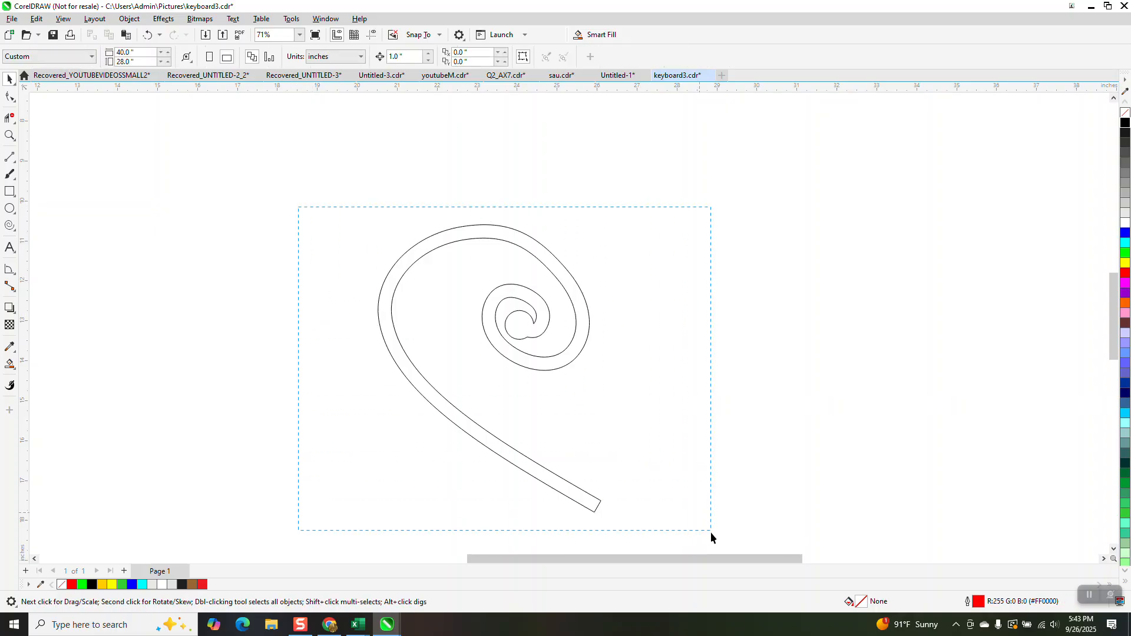
Mirror a copy of the half heart to the right and move it left until the outer bottom corners of both halves coincide.
left_click_drag(709, 530, 710, 538)
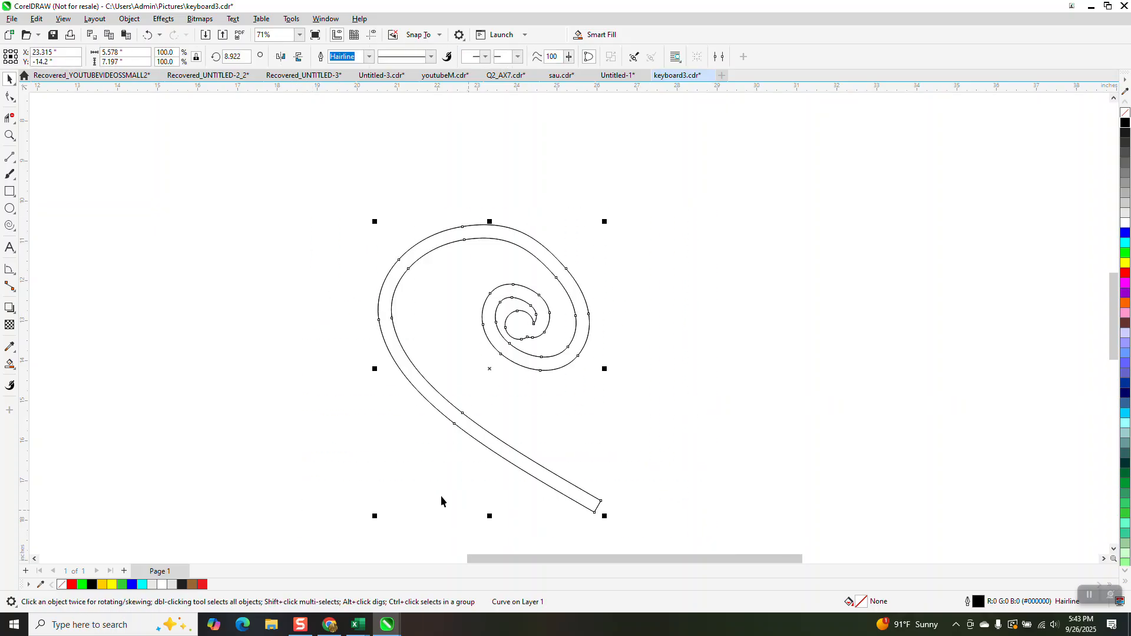
left_click_drag(374, 369, 638, 377)
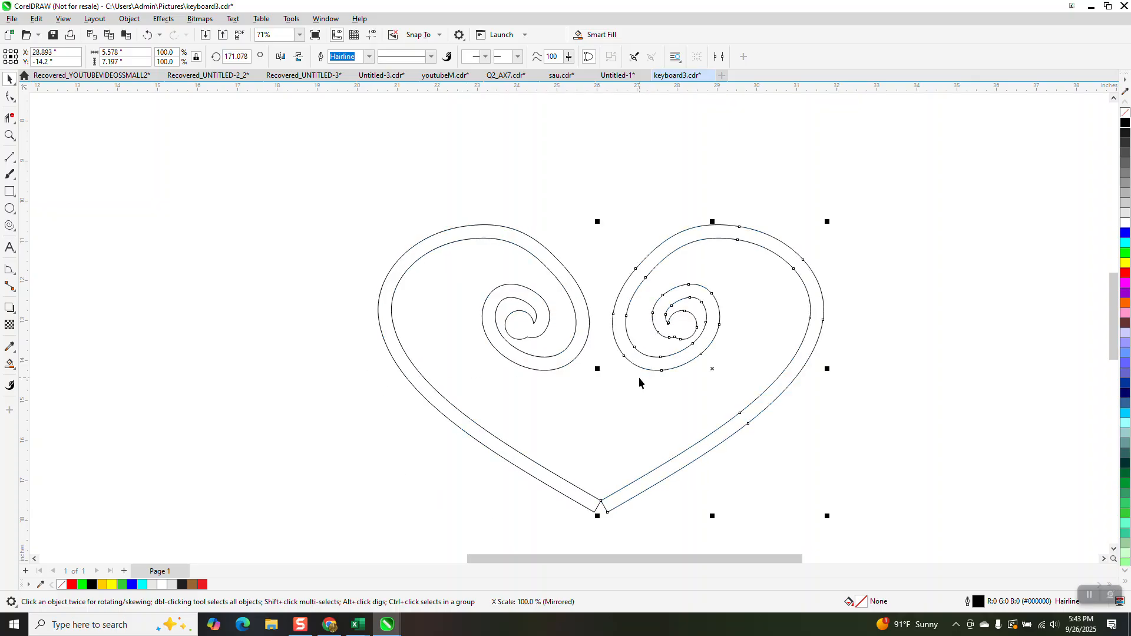
left_click(9, 136)
left_click_drag(508, 416, 654, 541)
left_click(10, 78)
key("space")
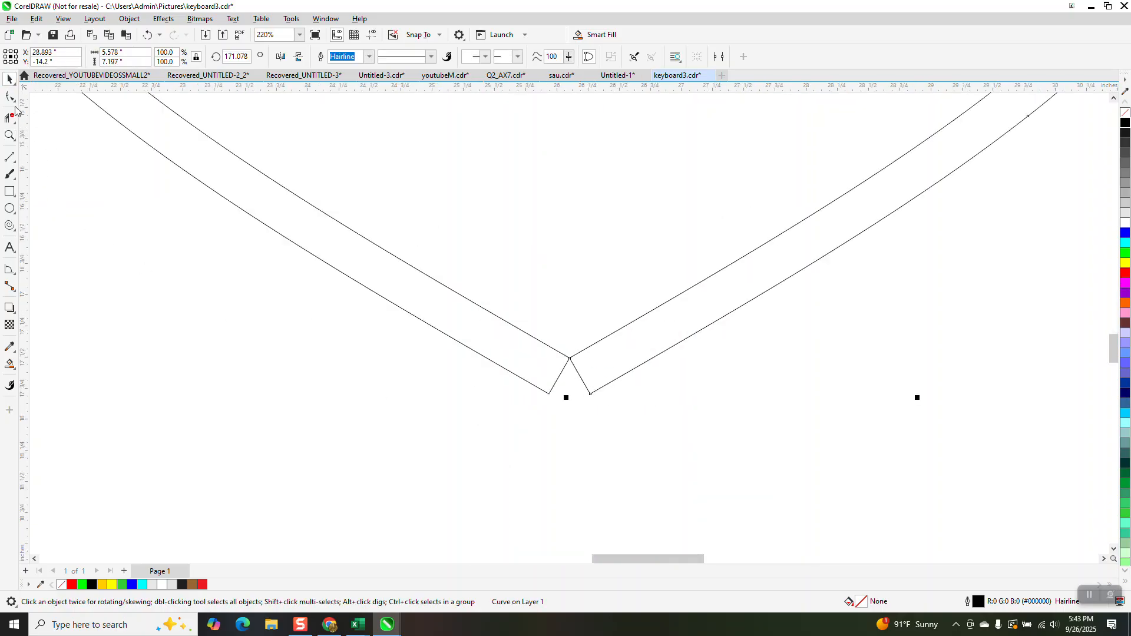
left_click(576, 377)
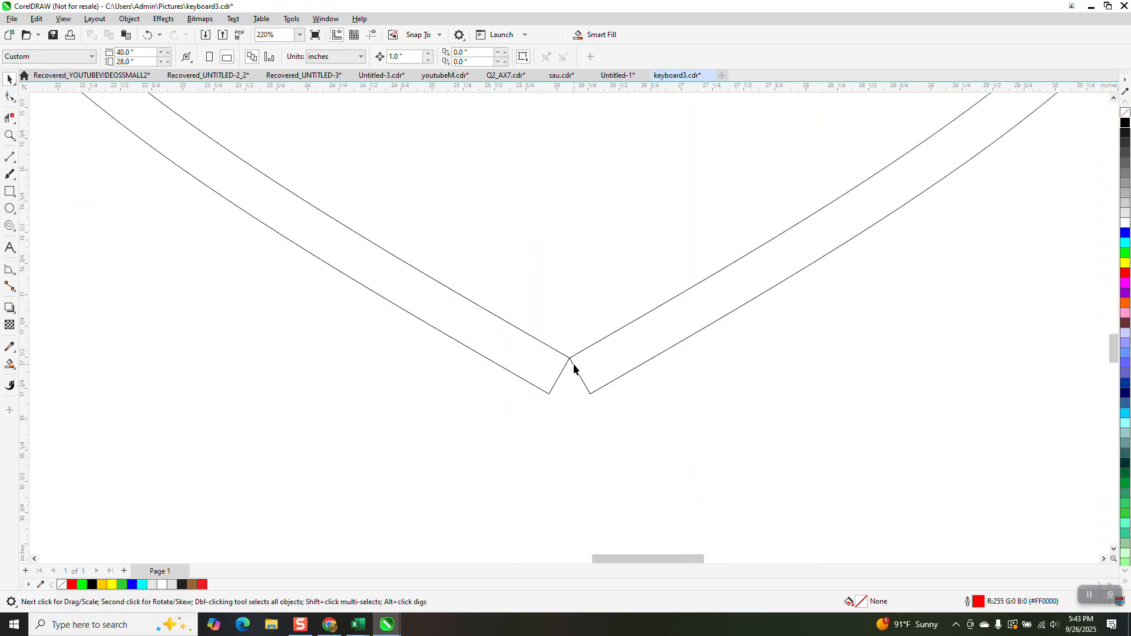
left_click_drag(590, 394, 552, 399)
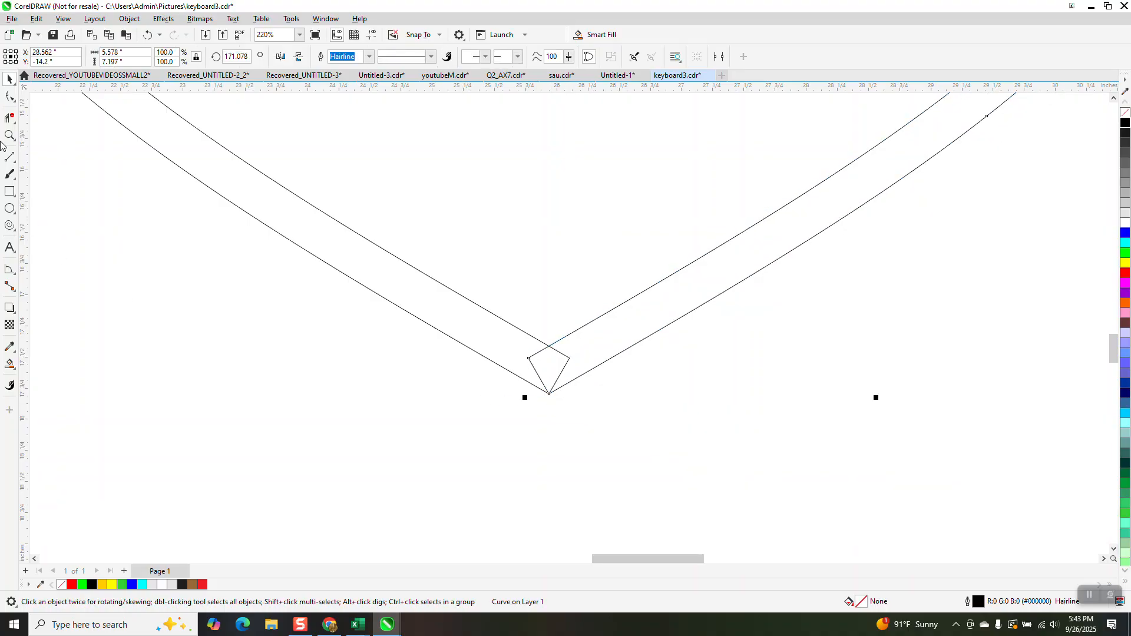
Trim the overlapping segments at the heart's bottom tip with Virtual Segment Delete.
left_click(9, 118)
left_click(566, 358)
scroll(487, 422, "down", 4)
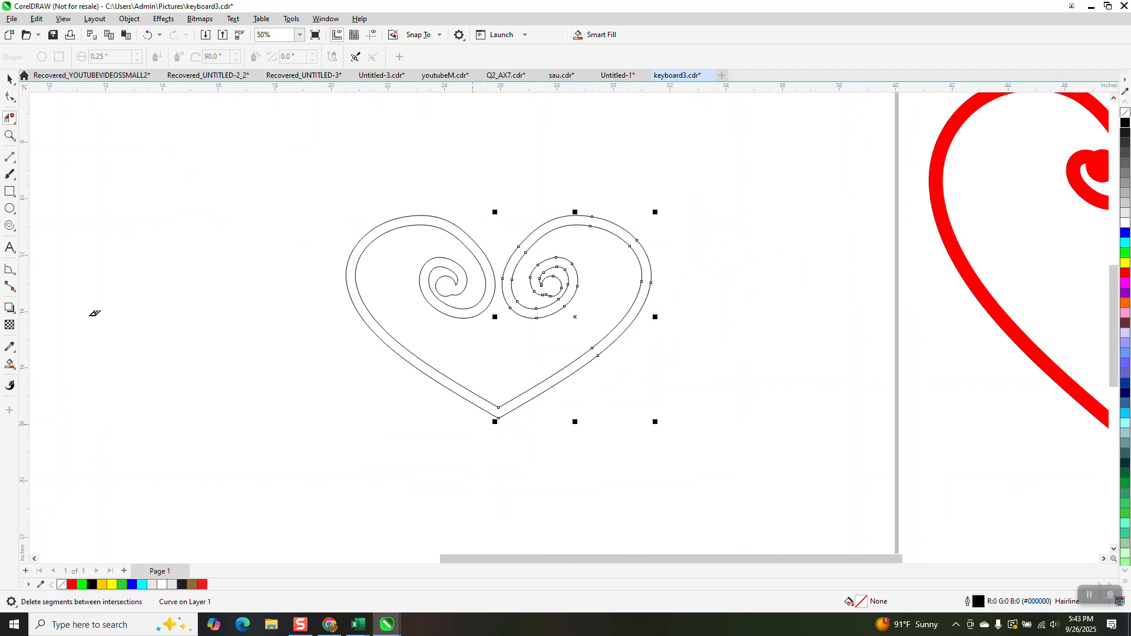
Fill the combined heart band with solid red using Smart Fill and move the filled heart left, clear of the outlines.
left_click(9, 364)
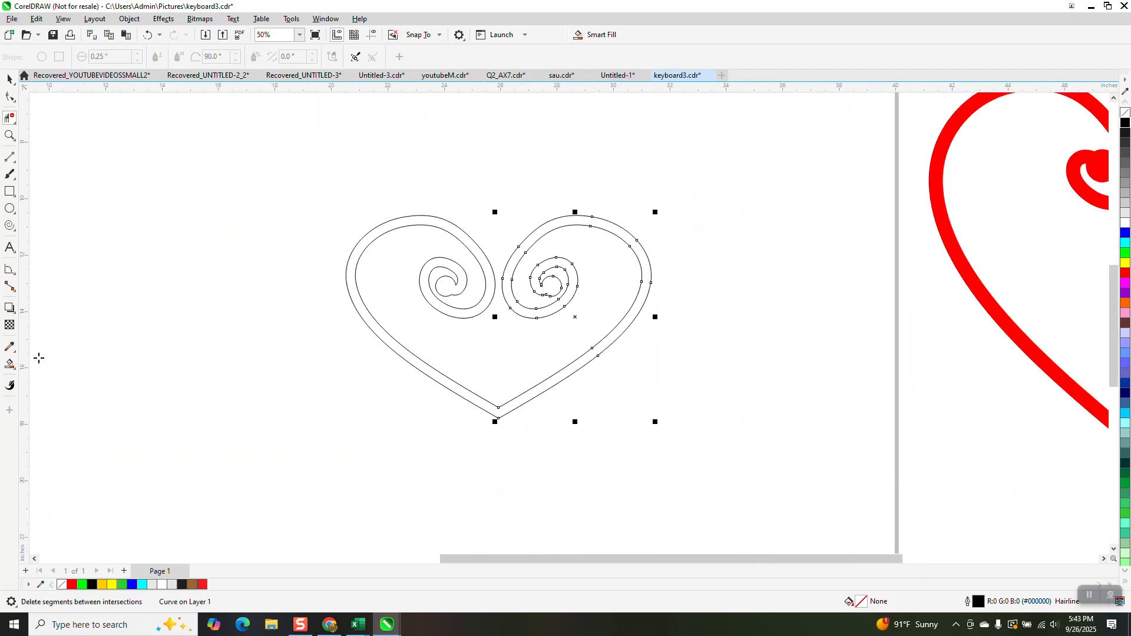
left_click(484, 255)
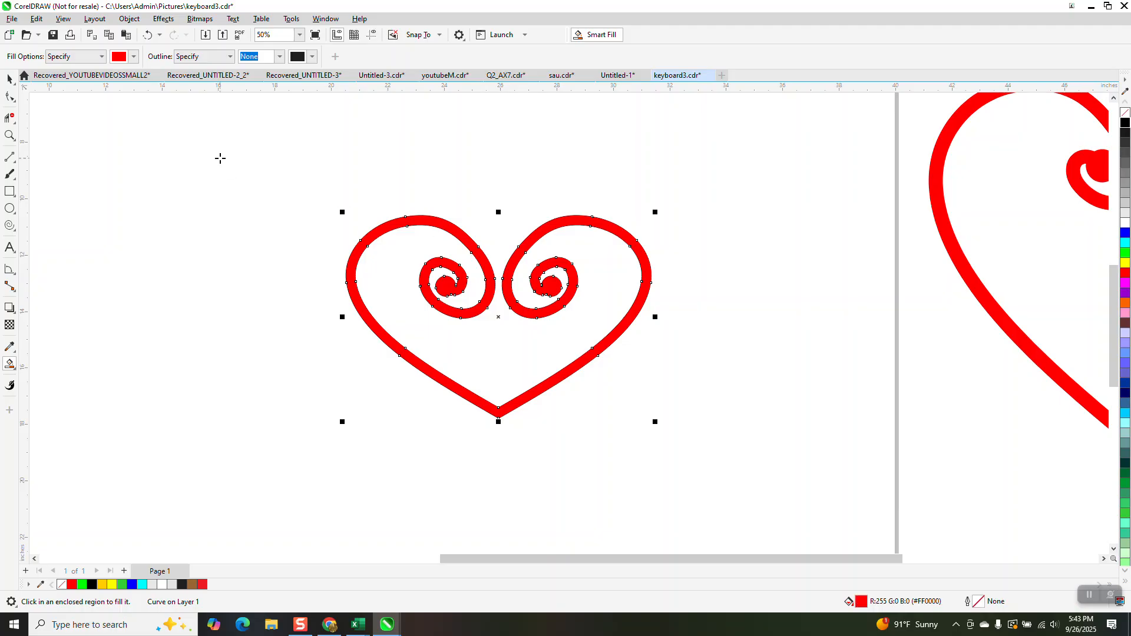
key("space")
left_click_drag(485, 281, 158, 225)
scroll(555, 227, "down", 1)
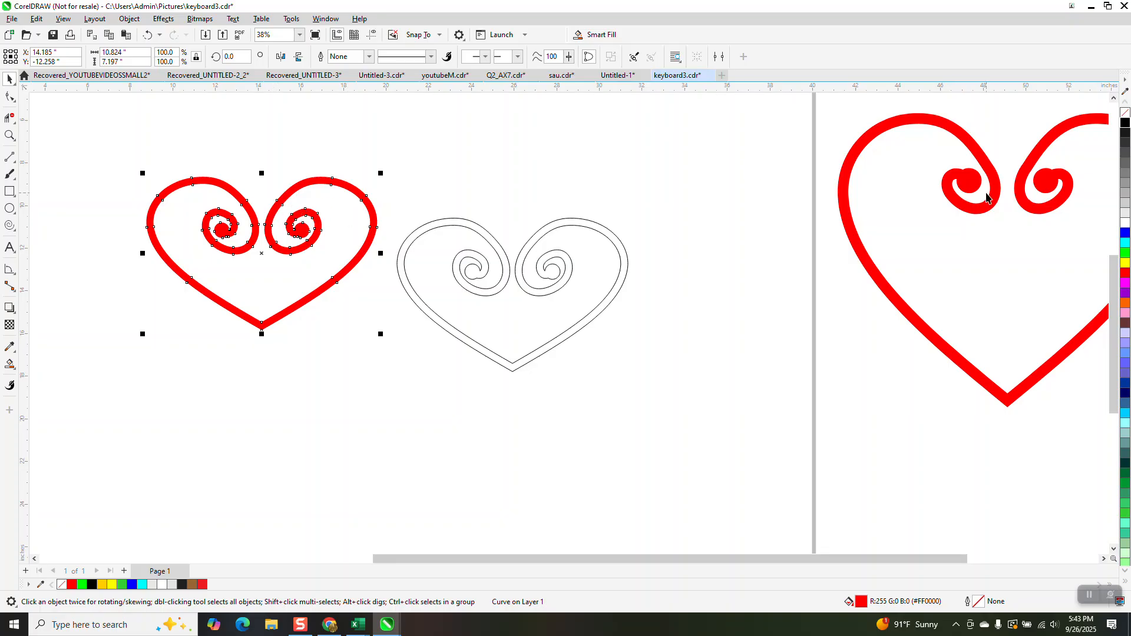
Narrow the red heart from its left side to about 8.1 in wide, keeping its height.
left_click(9, 135)
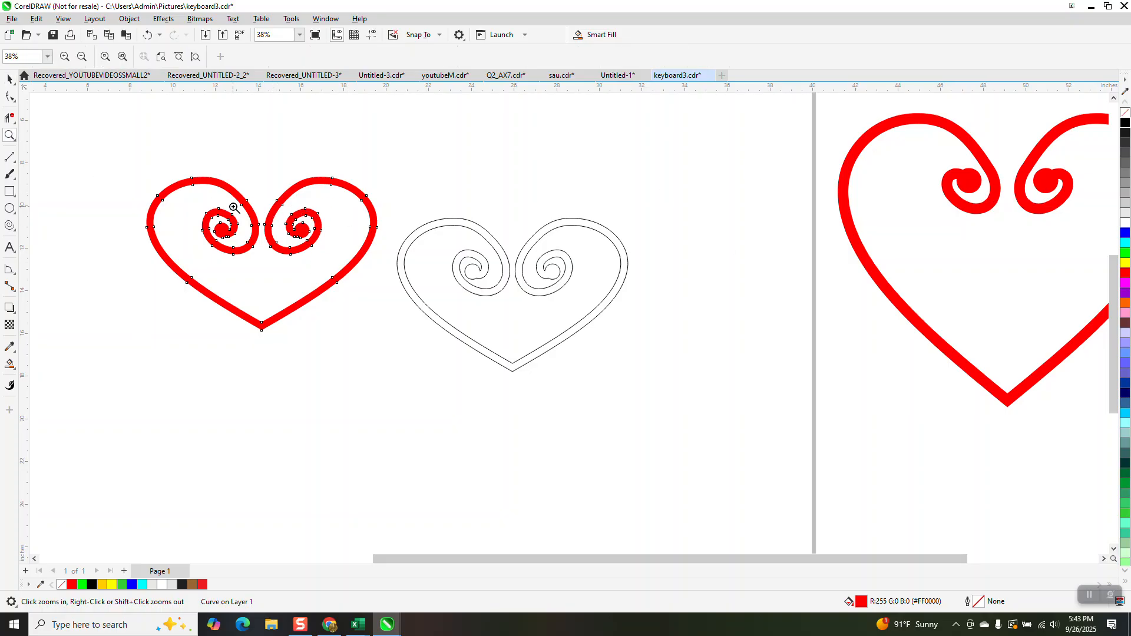
left_click_drag(151, 156, 426, 372)
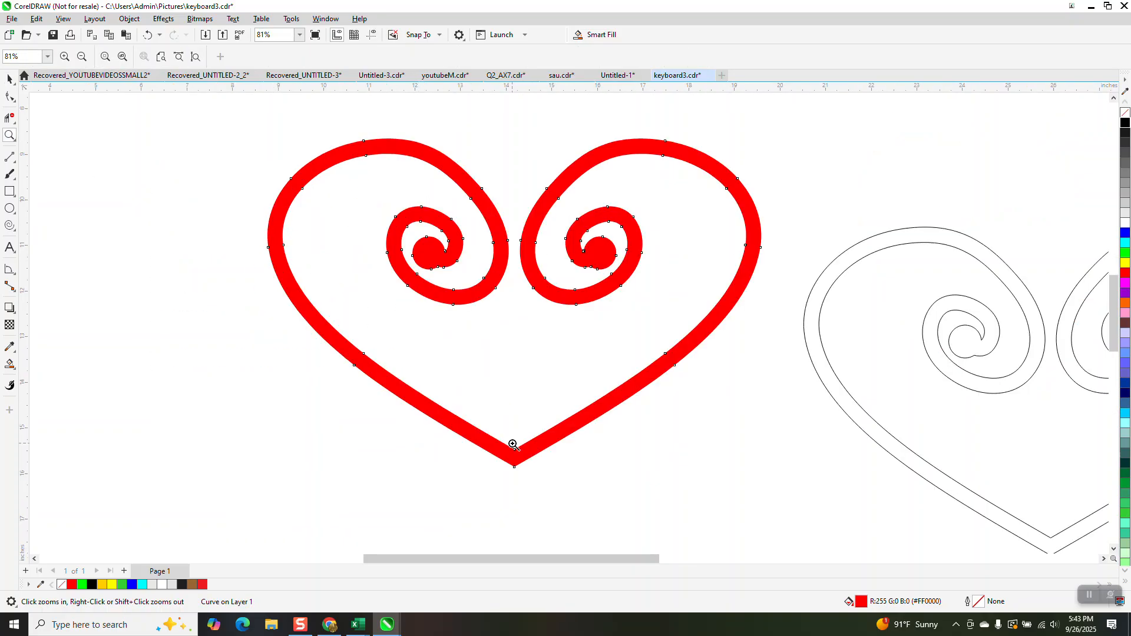
scroll(512, 340, "down", 1)
scroll(468, 306, "down", 2)
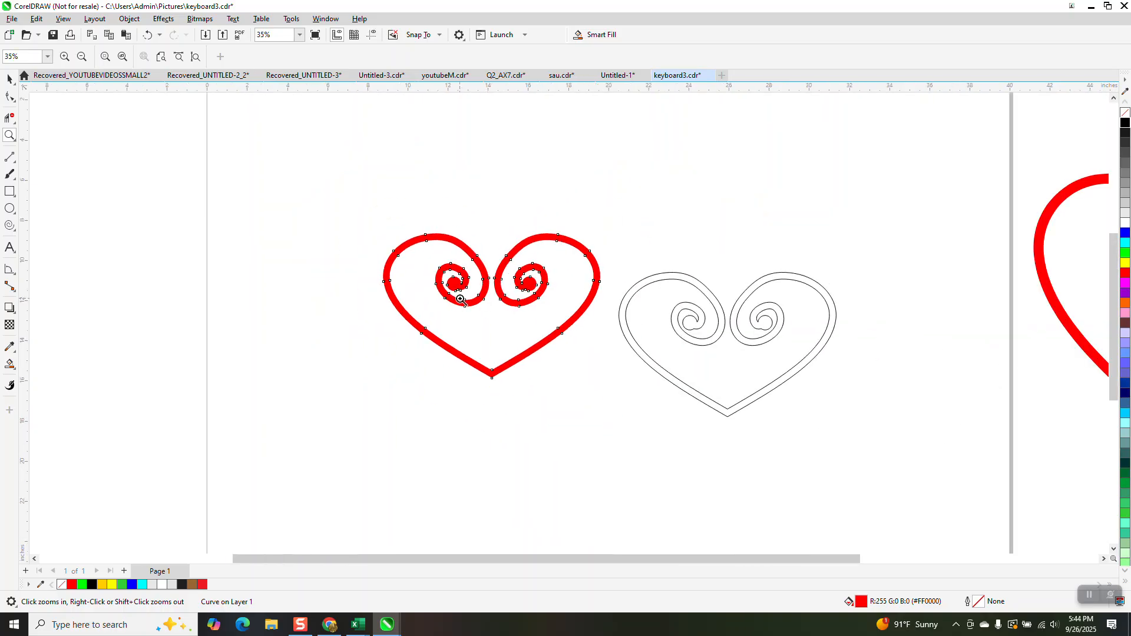
left_click(9, 80)
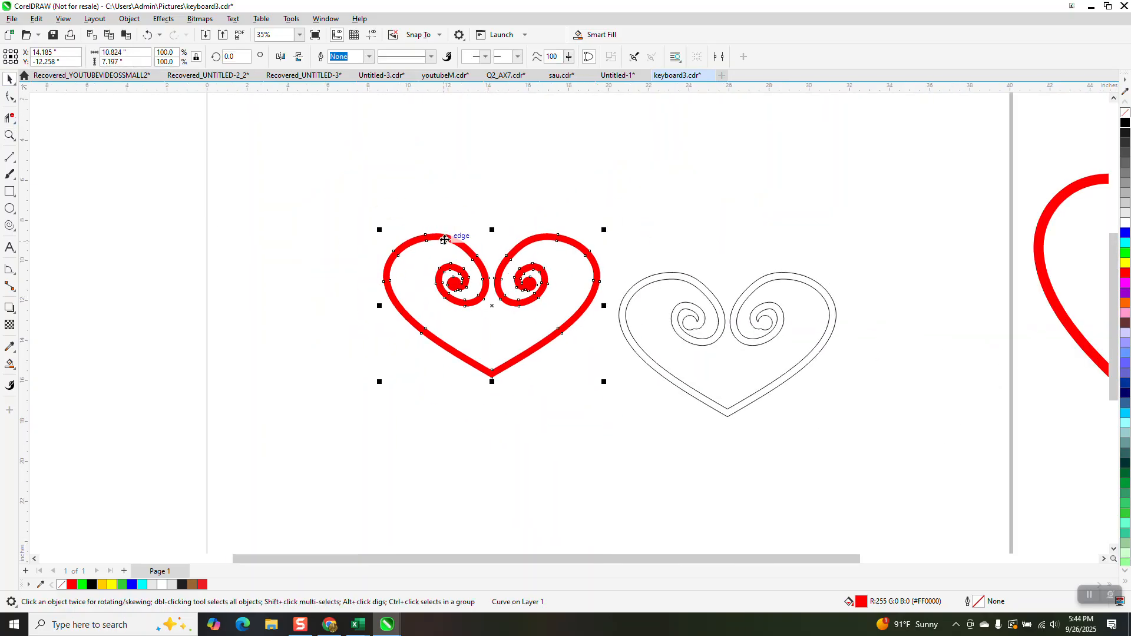
left_click_drag(378, 306, 435, 306)
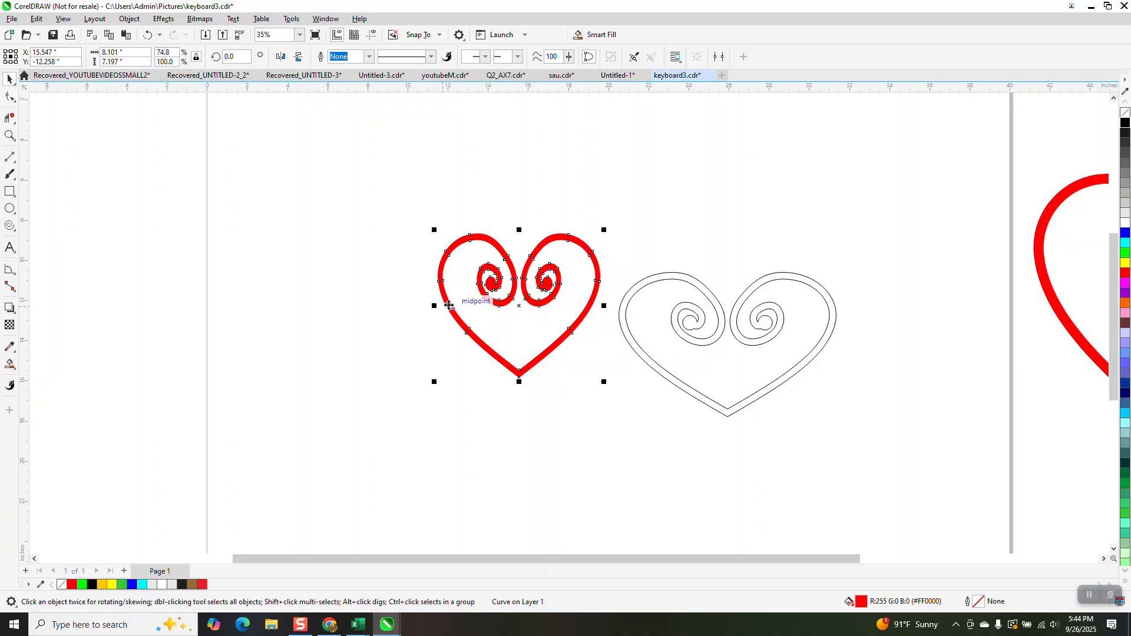
Delete the left half of the leftover black heart outline.
scroll(453, 303, "down", 1)
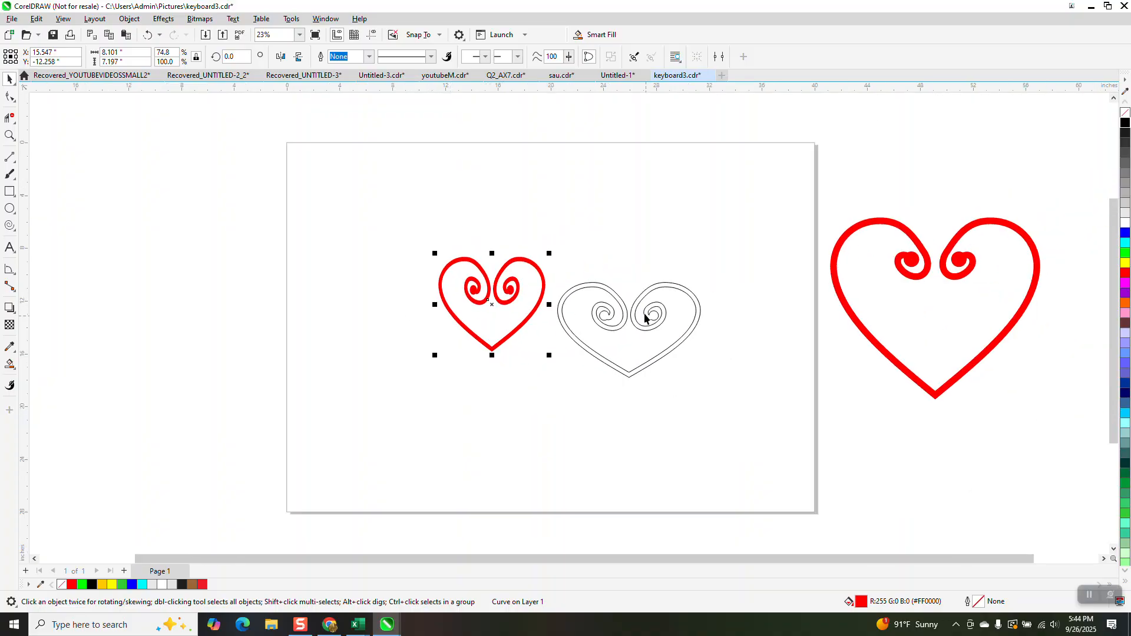
left_click(594, 288)
key("Delete")
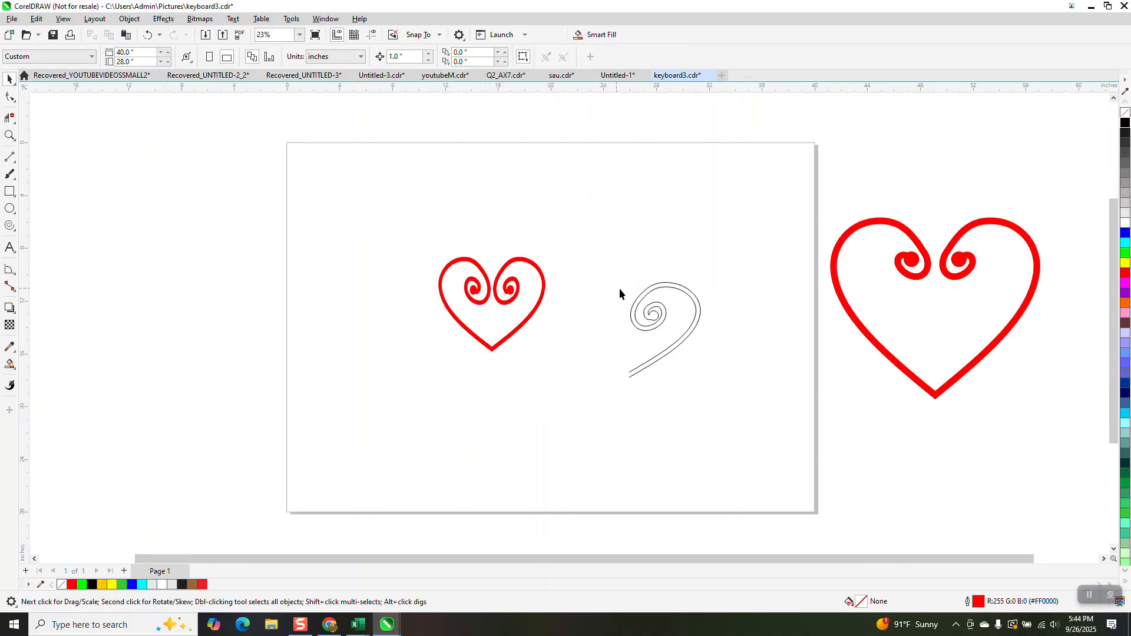
Delete the remaining half outline and turn the red heart into an unfilled black outline about 4.8 in wide.
key("Delete")
left_click_drag(398, 215, 630, 407)
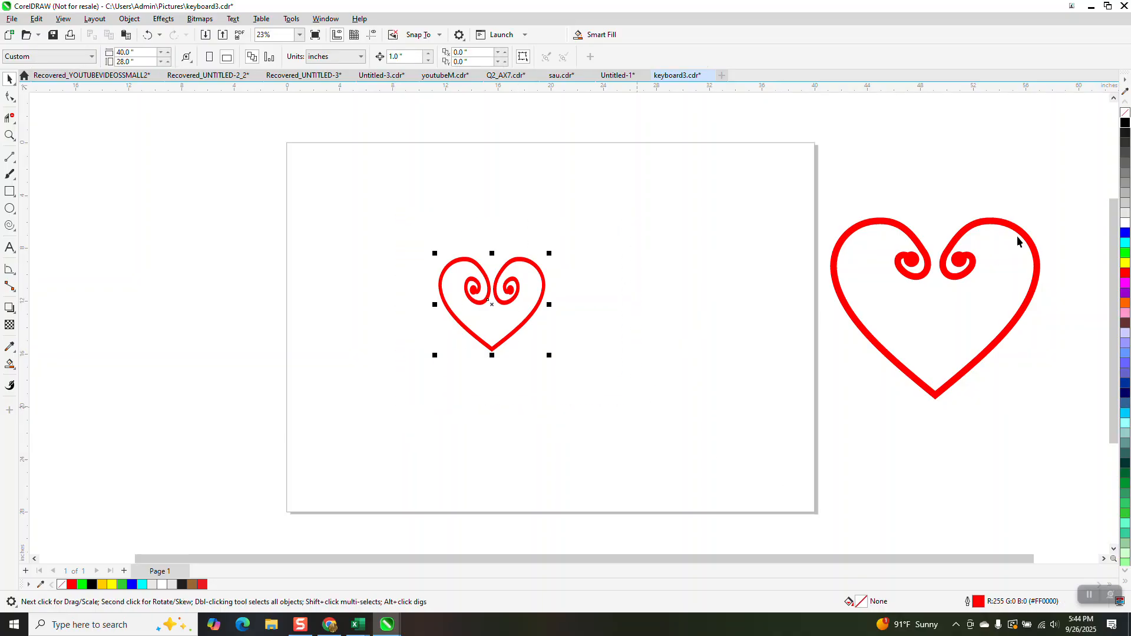
right_click(1125, 112)
right_click(1124, 122)
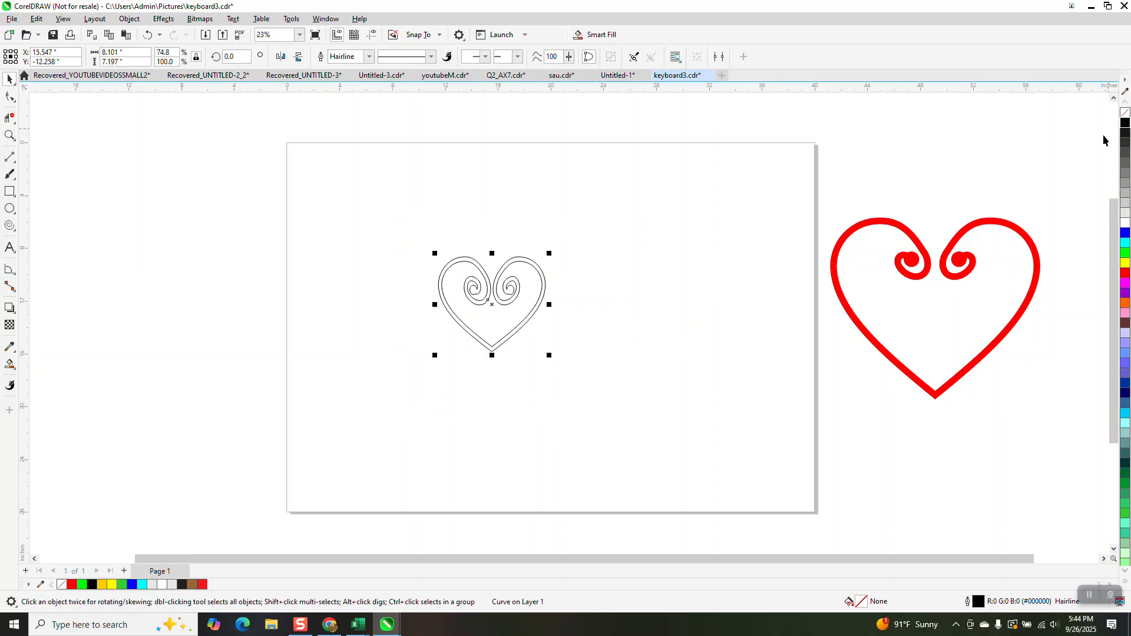
left_click_drag(548, 253, 665, 219)
Draw a circle about 20.4 in in diameter and center it on the page.
left_click(9, 208)
left_click_drag(632, 266, 362, 500)
key("p")
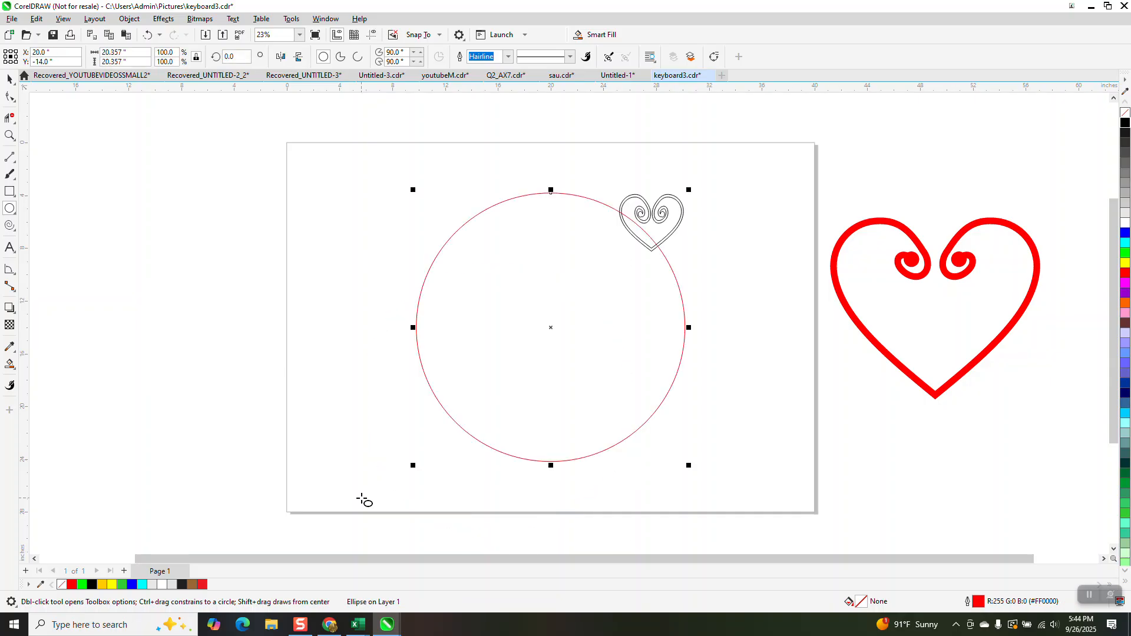
Center the outlined heart on the page and move it straight up until its tip sits on the circle's top.
left_click(10, 78)
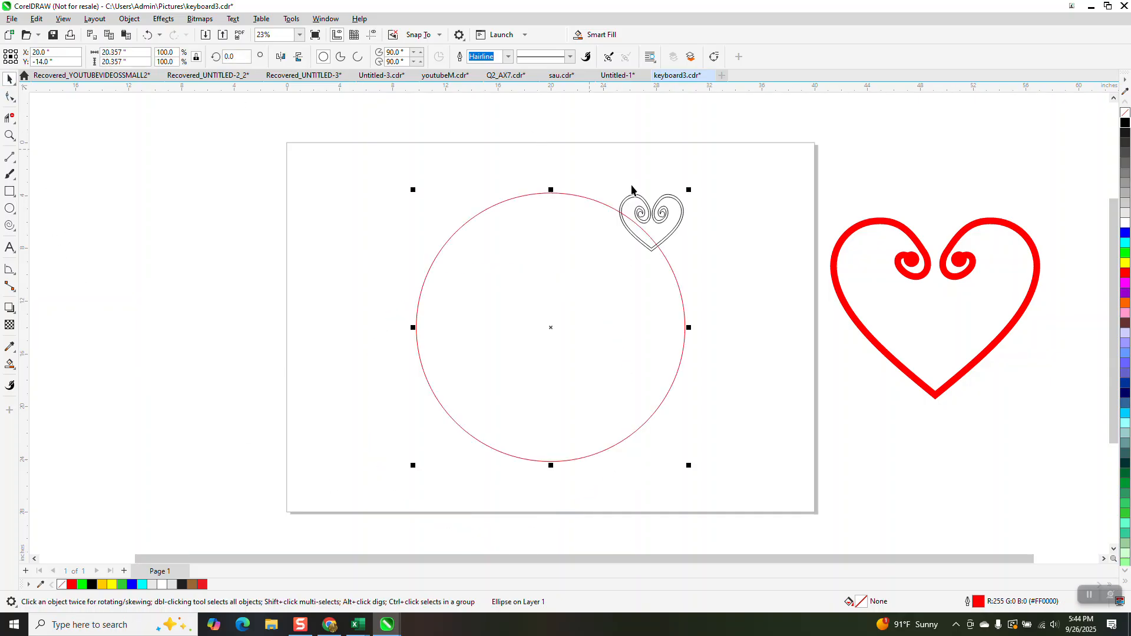
left_click(650, 205)
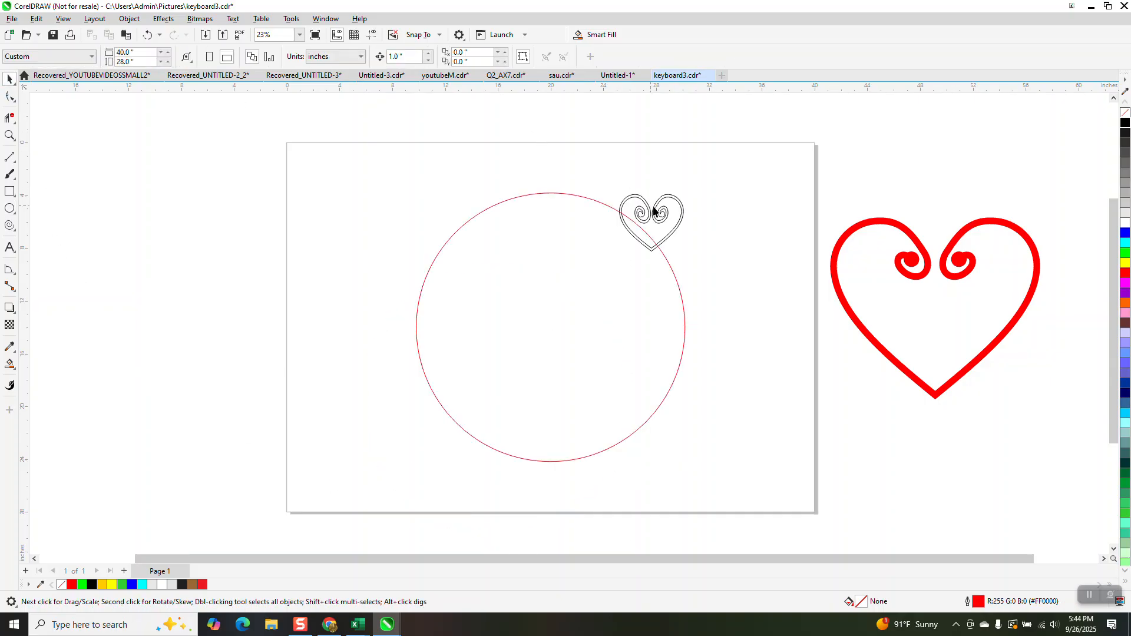
left_click(654, 210)
key("p")
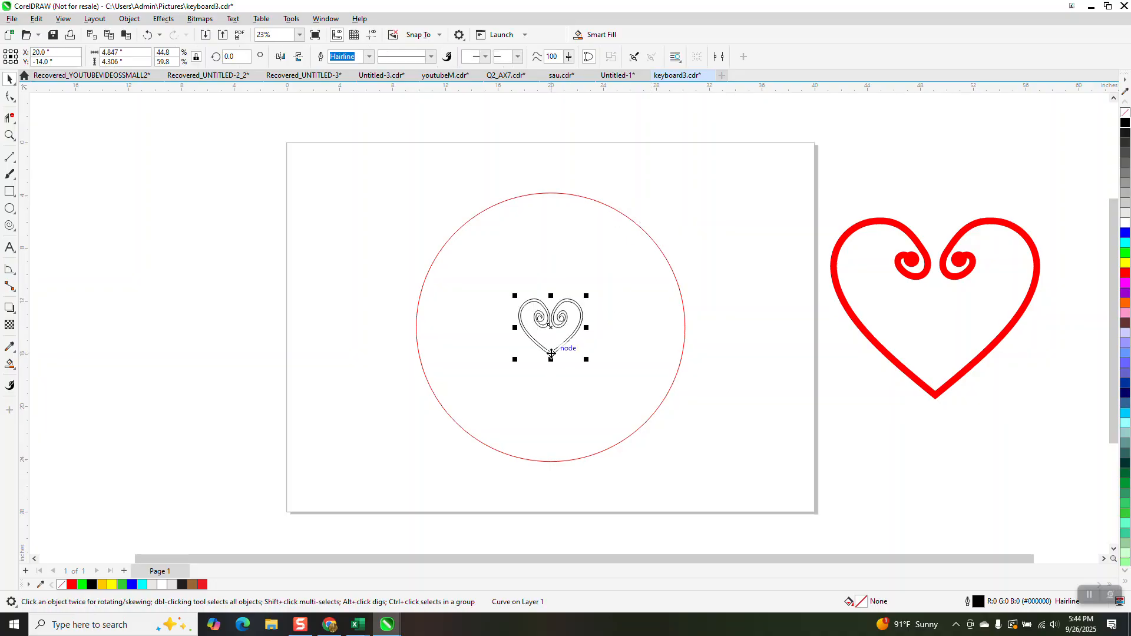
left_click_drag(551, 354, 551, 194)
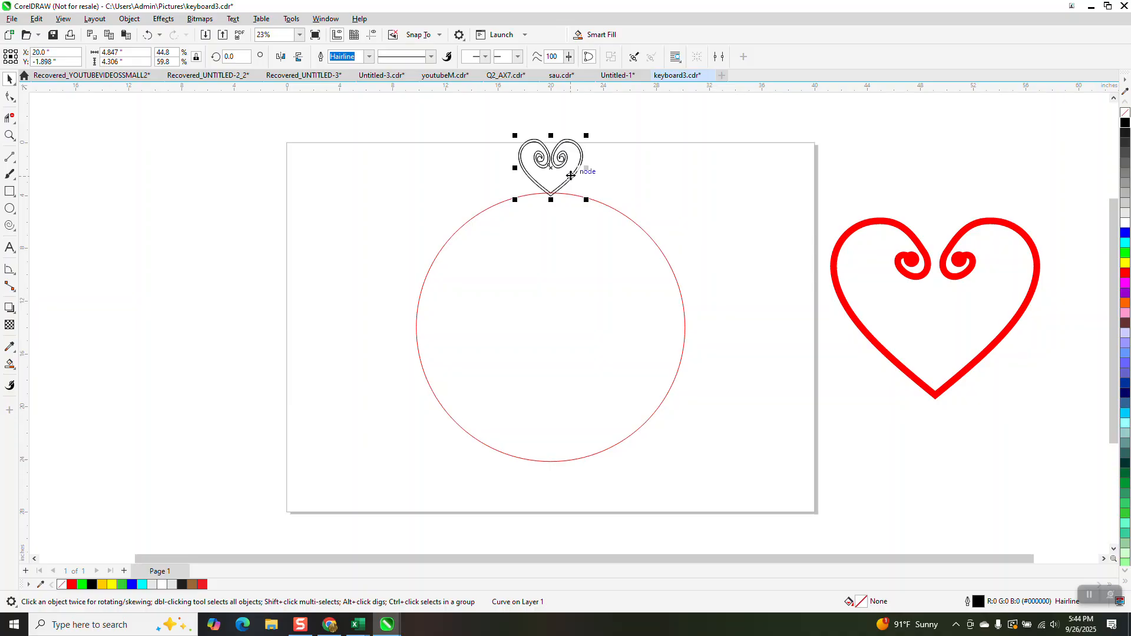
Place the heart's rotation center at the circle's center and create a copy rotated 20 degrees around it.
left_click(551, 180)
left_click_drag(590, 136, 526, 141)
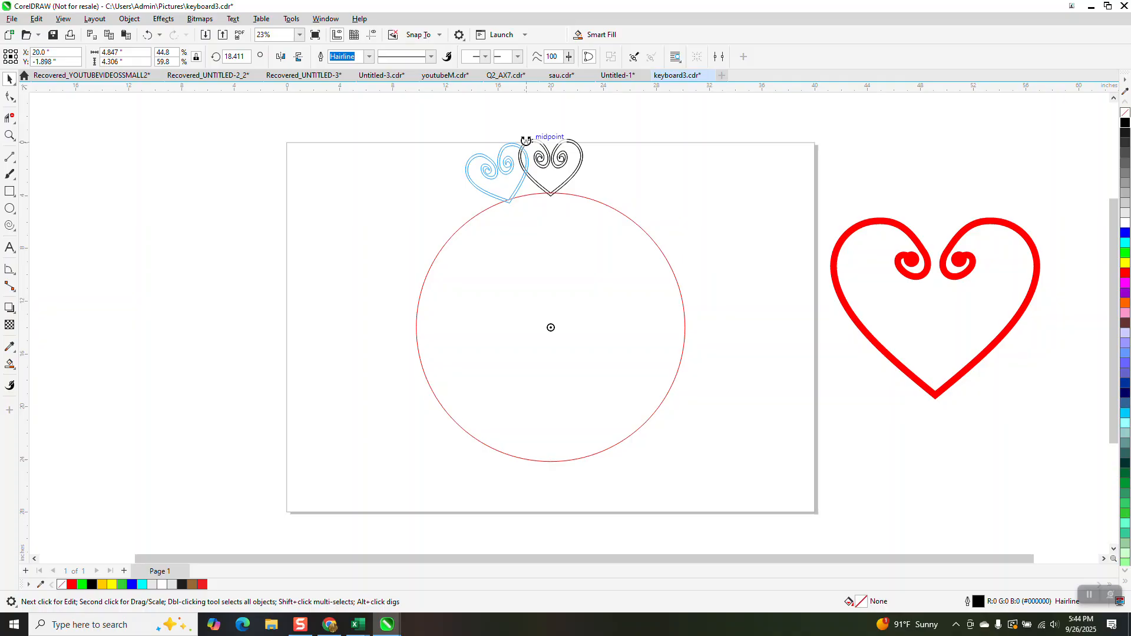
left_click_drag(525, 141, 516, 142)
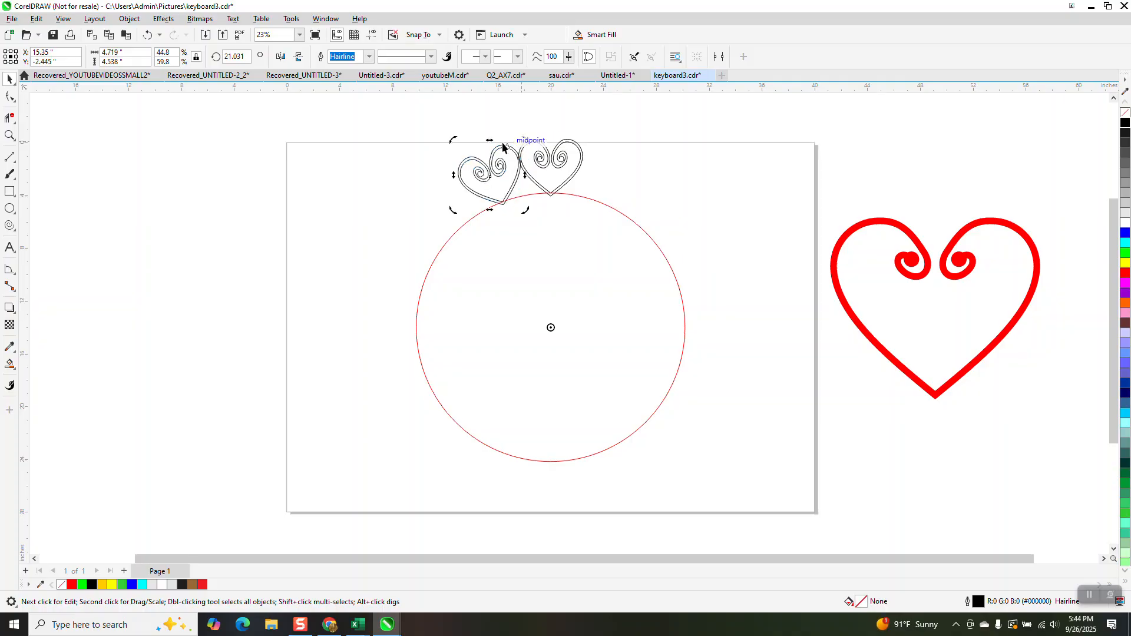
left_click(242, 56)
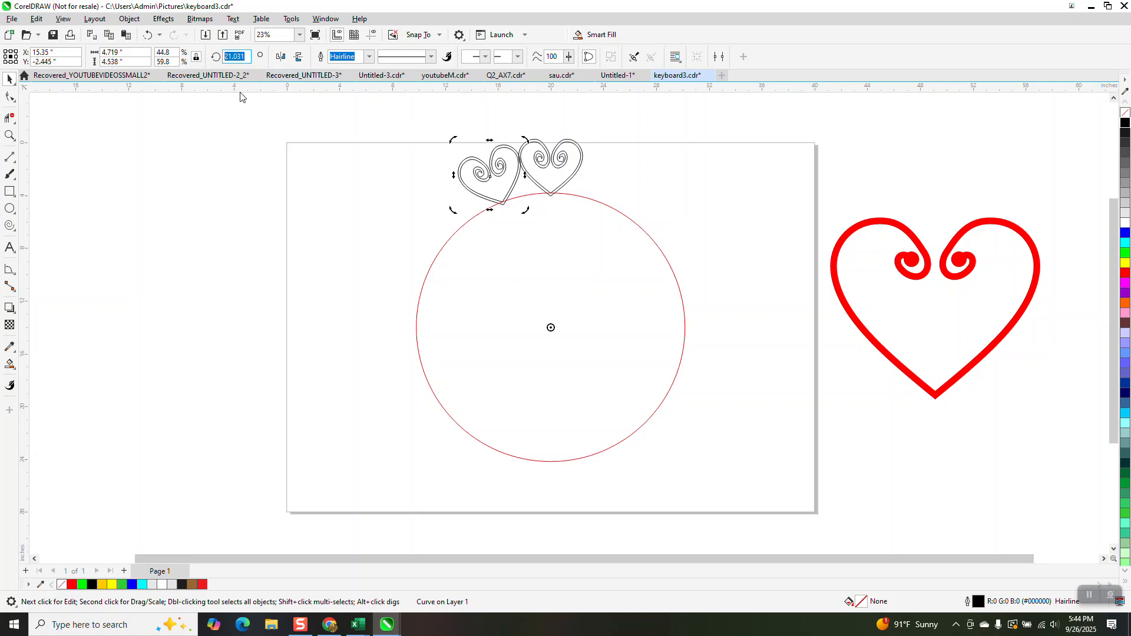
type("20")
key("Return")
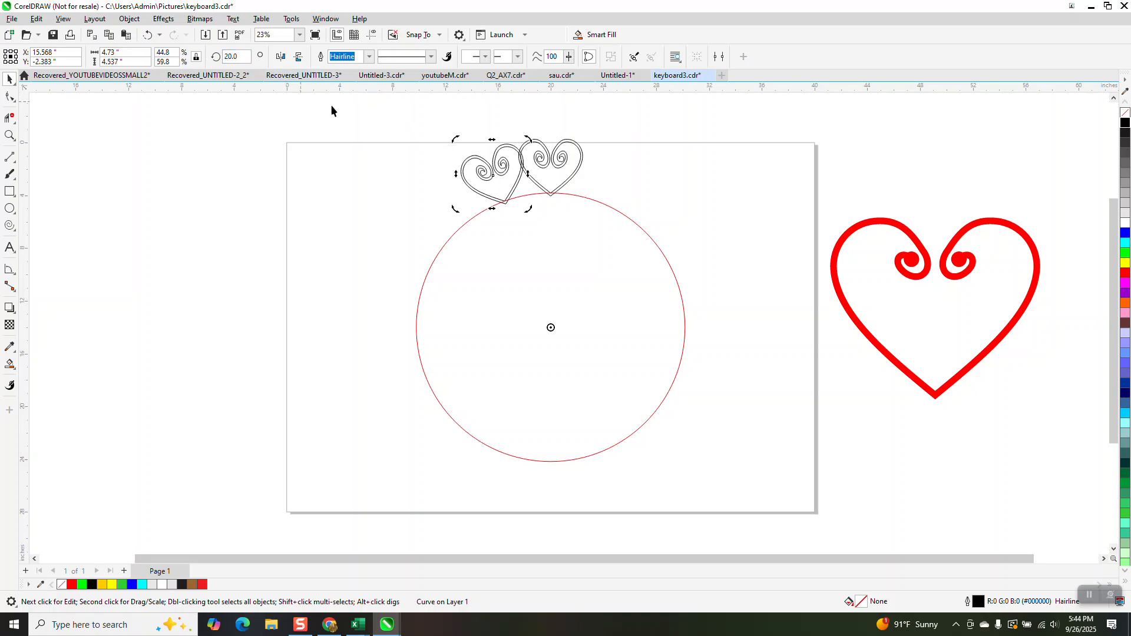
Delete the rotated copy and narrow the upright heart symmetrically to about 4.6 in wide, keeping its height.
left_click(10, 135)
left_click_drag(454, 142, 647, 254)
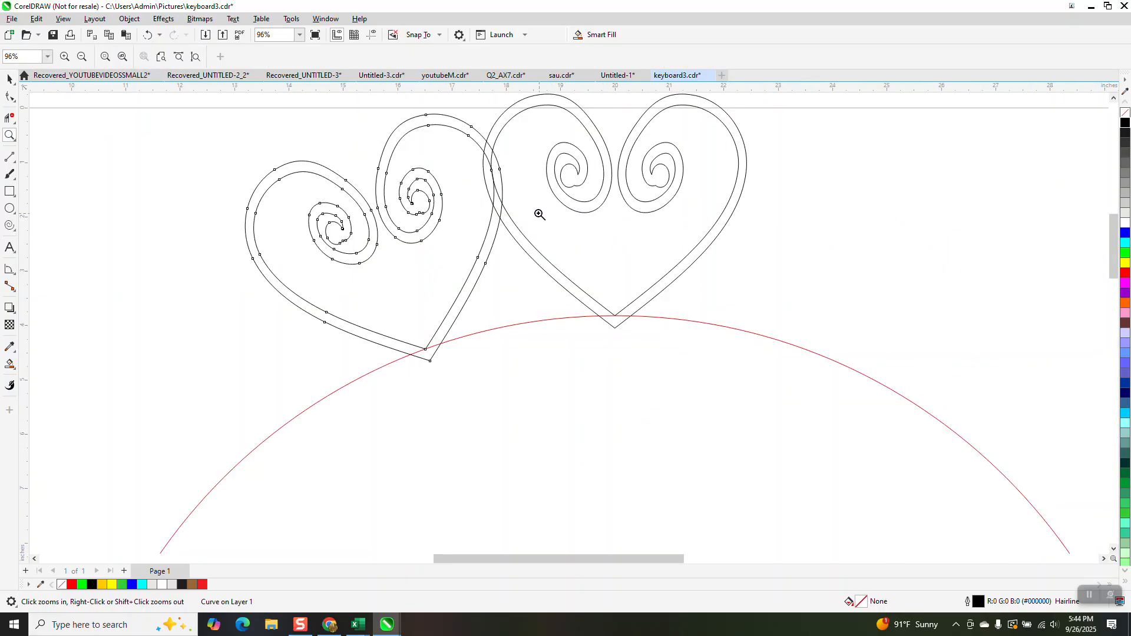
left_click(8, 81)
left_click(418, 190)
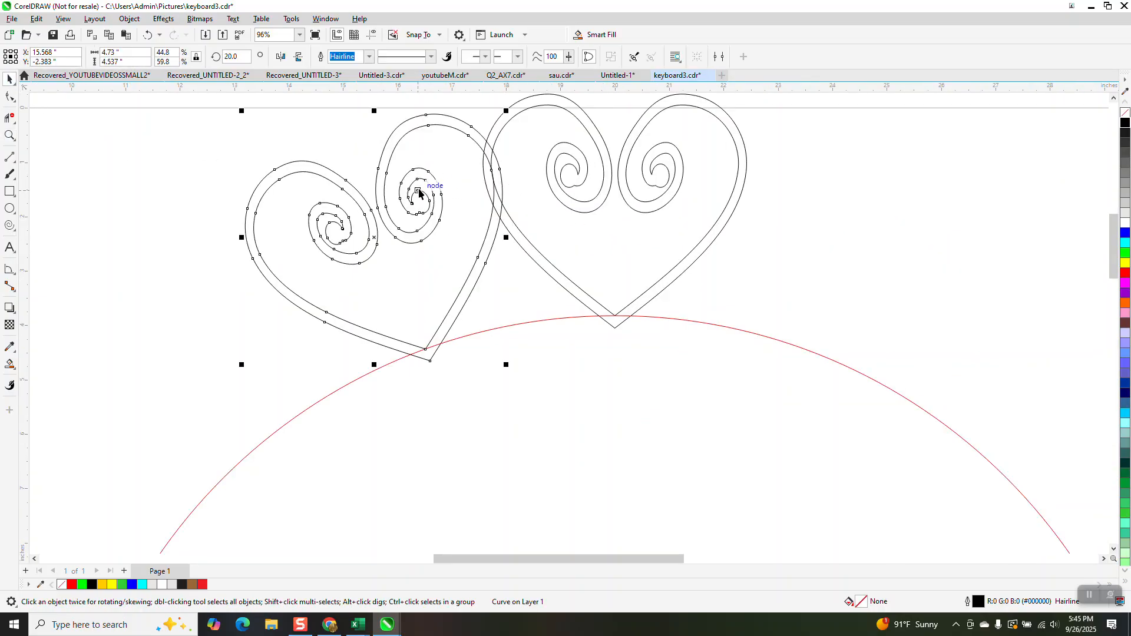
key("Delete")
left_click(484, 171)
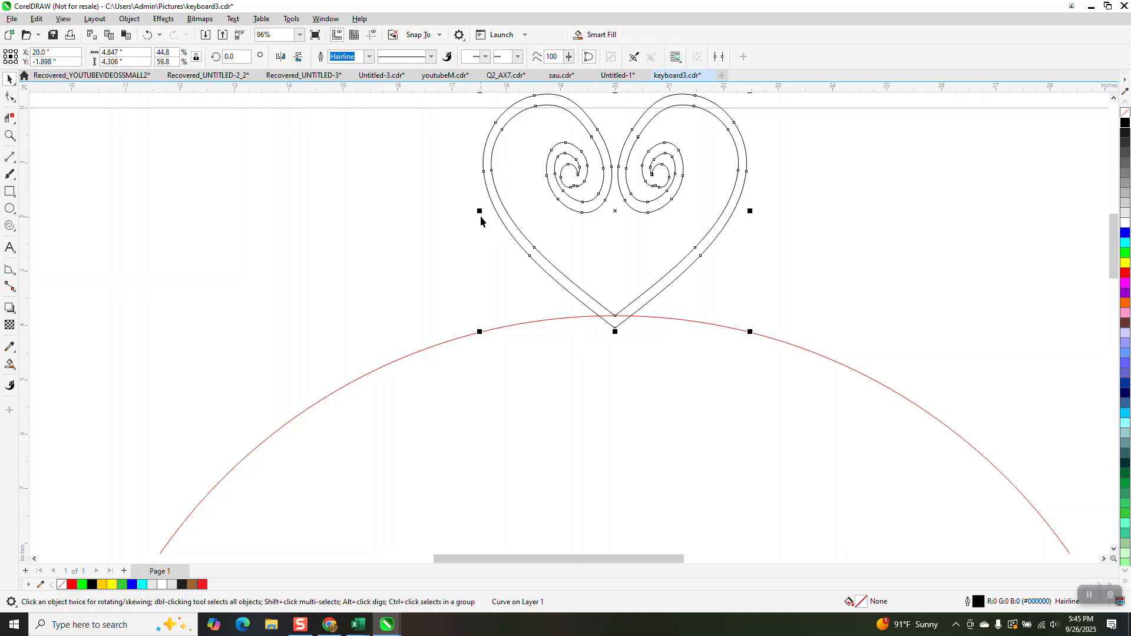
left_click_drag(481, 211, 484, 211)
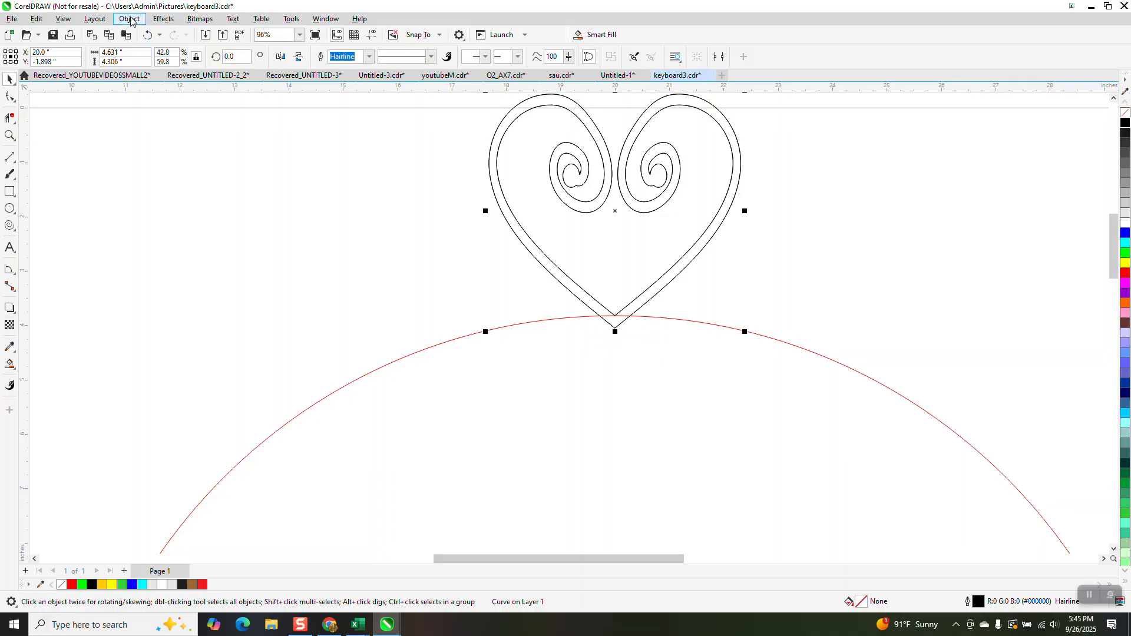
Create a copy of the narrowed heart rotated 20 degrees around the circle's center.
type("20")
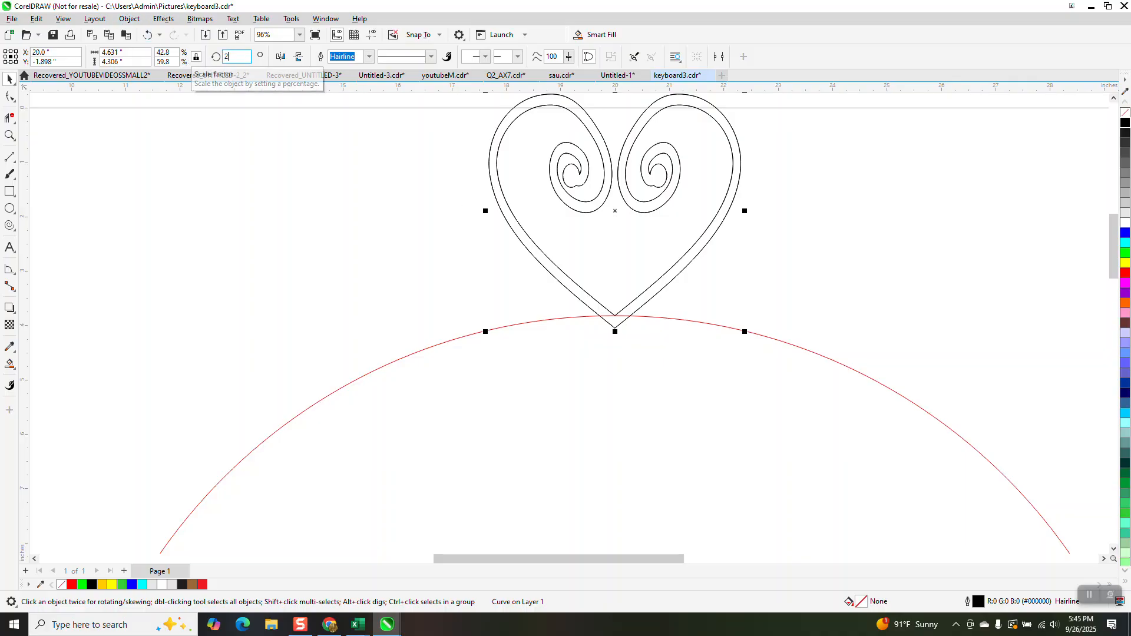
key("Return")
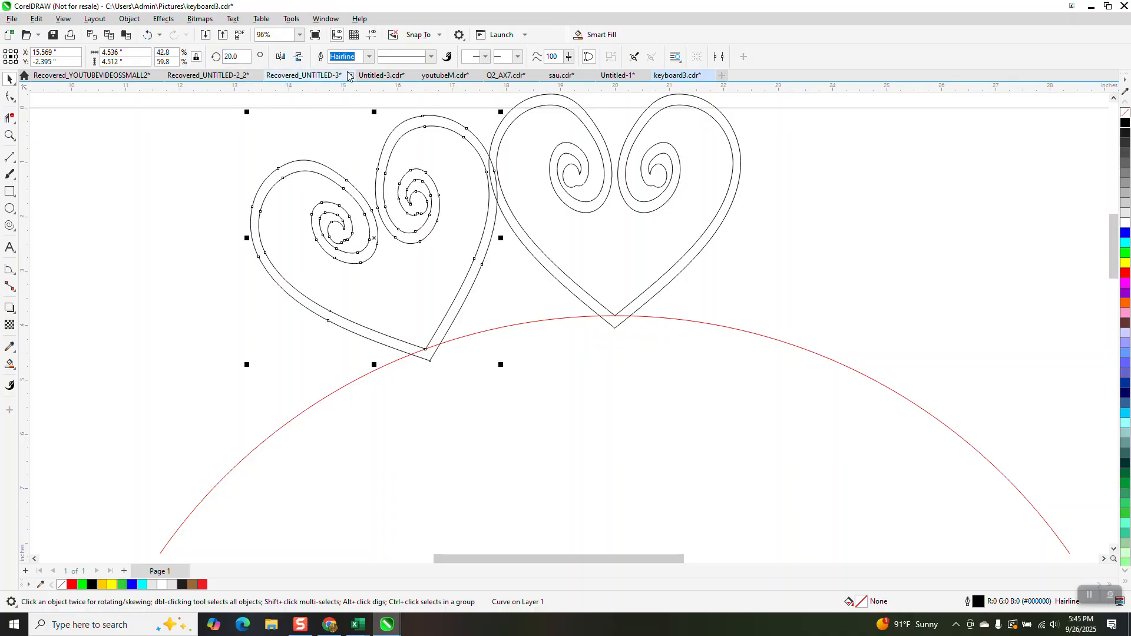
left_click(772, 189)
scroll(740, 194, "down", 3)
left_click(624, 239)
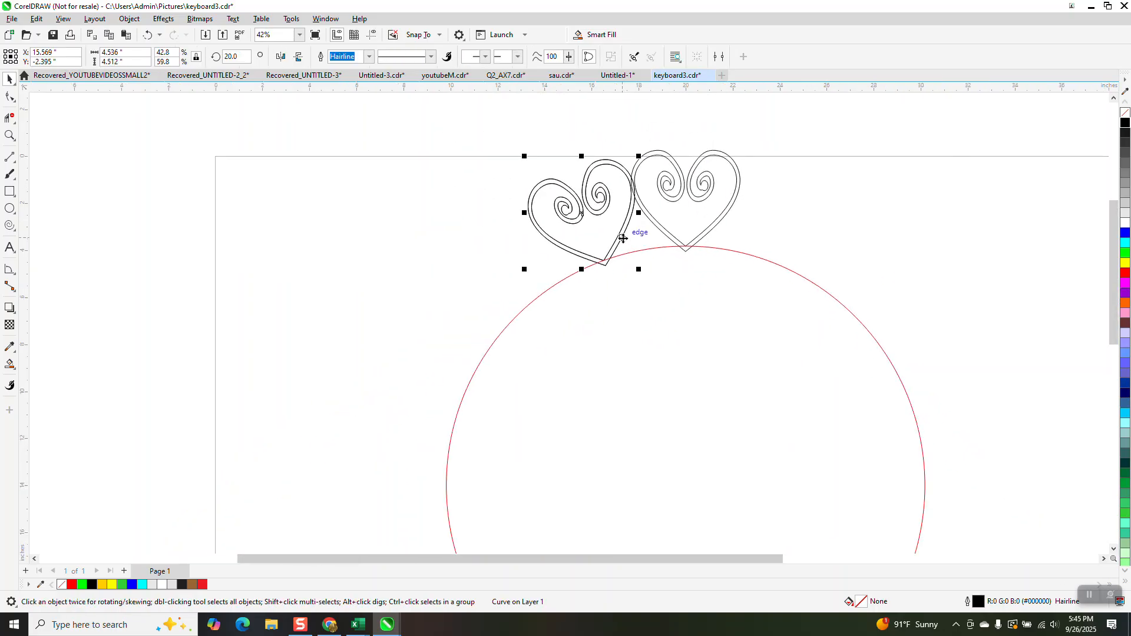
Repeat the rotated duplication around the circle until 18 hearts form a complete ring.
left_click(233, 56)
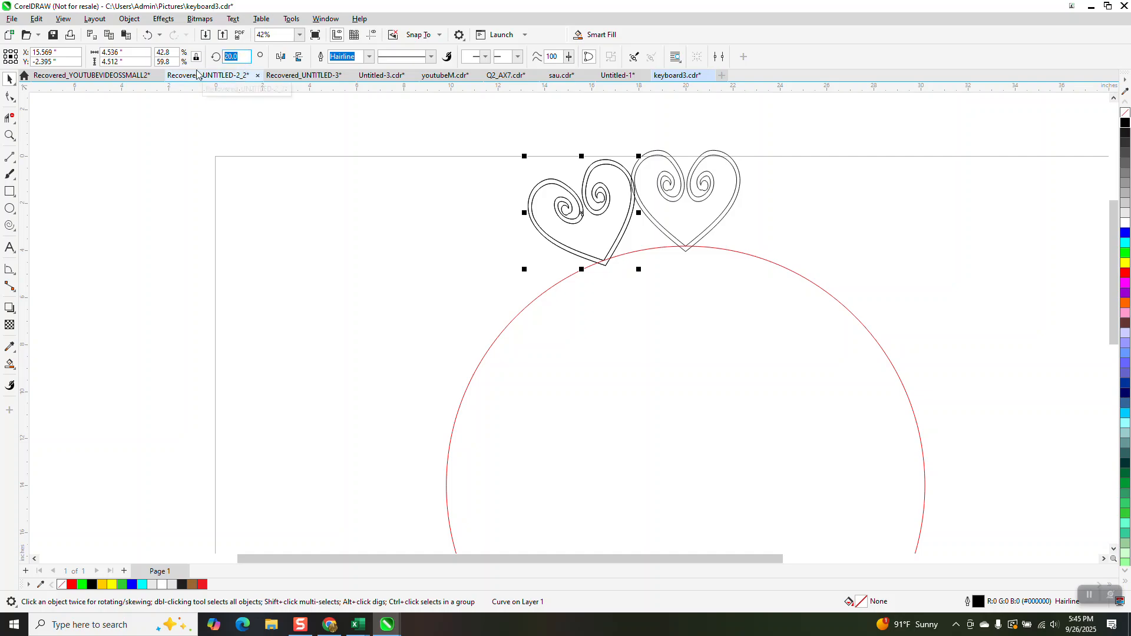
key("ctrl+r")
key("ctrl+r")
key("ctrl+r")
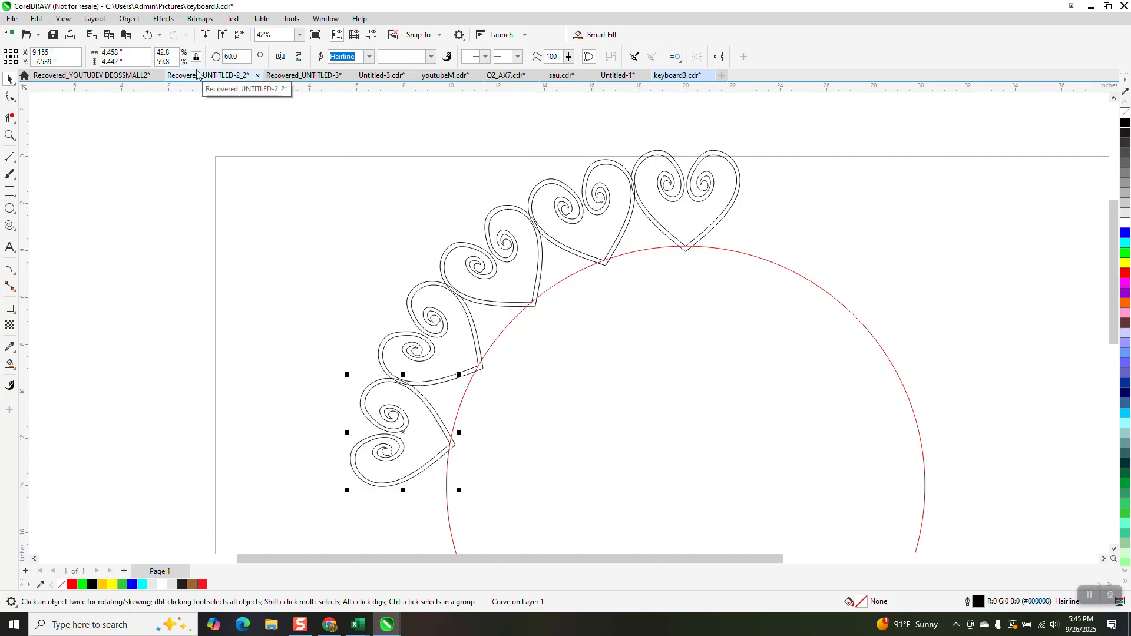
key("ctrl+r")
key("ctrl+r")
key("ctrl+r")
key("ctrl+r")
key("ctrl+r")
key("ctrl+r")
key("ctrl+r")
key("ctrl+r")
key("ctrl+r")
key("ctrl+r")
key("ctrl+r")
key("ctrl+r")
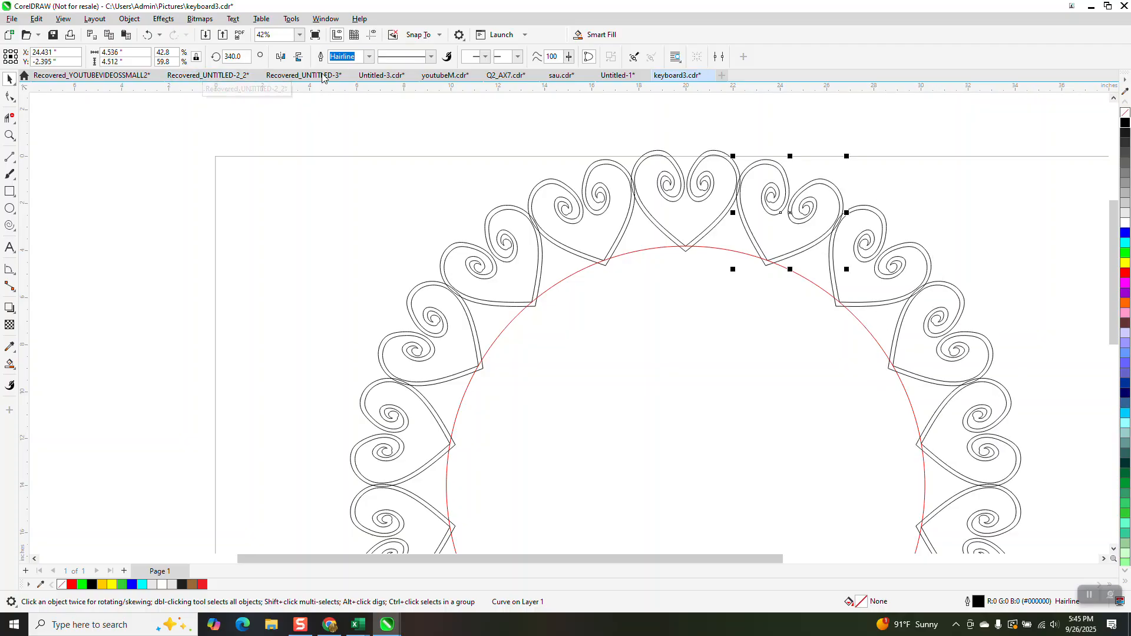
Move the guide circle left, clear of the ring, and combine all 18 hearts into one curve.
key("F4")
left_click(560, 186)
left_click_drag(559, 185, 172, 180)
left_click_drag(571, 487, 784, 514)
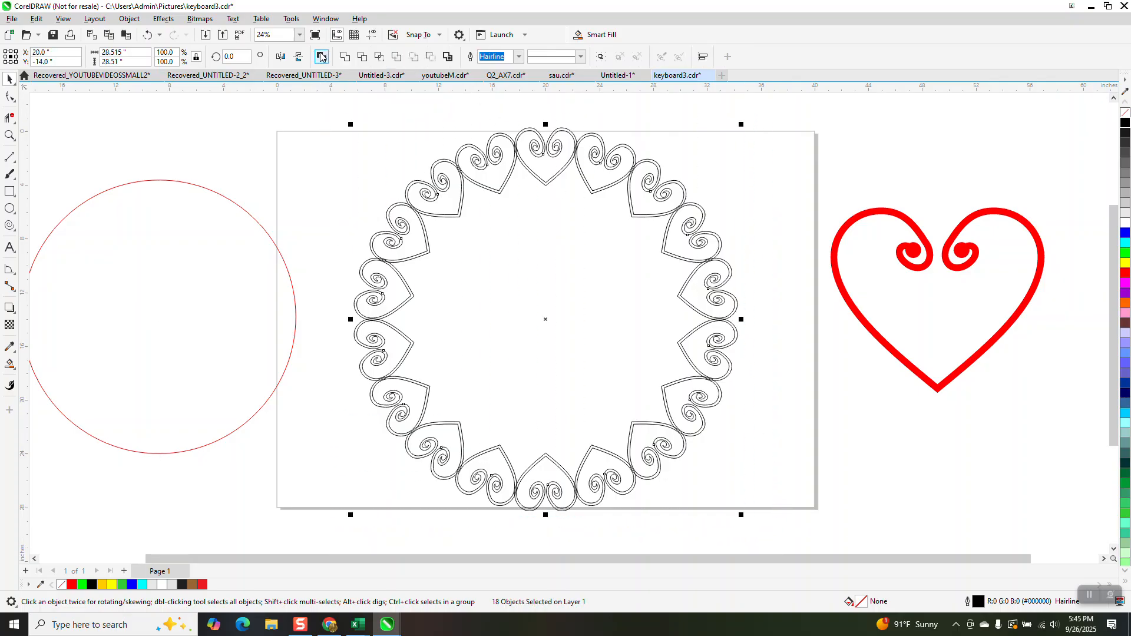
key("ctrl+l")
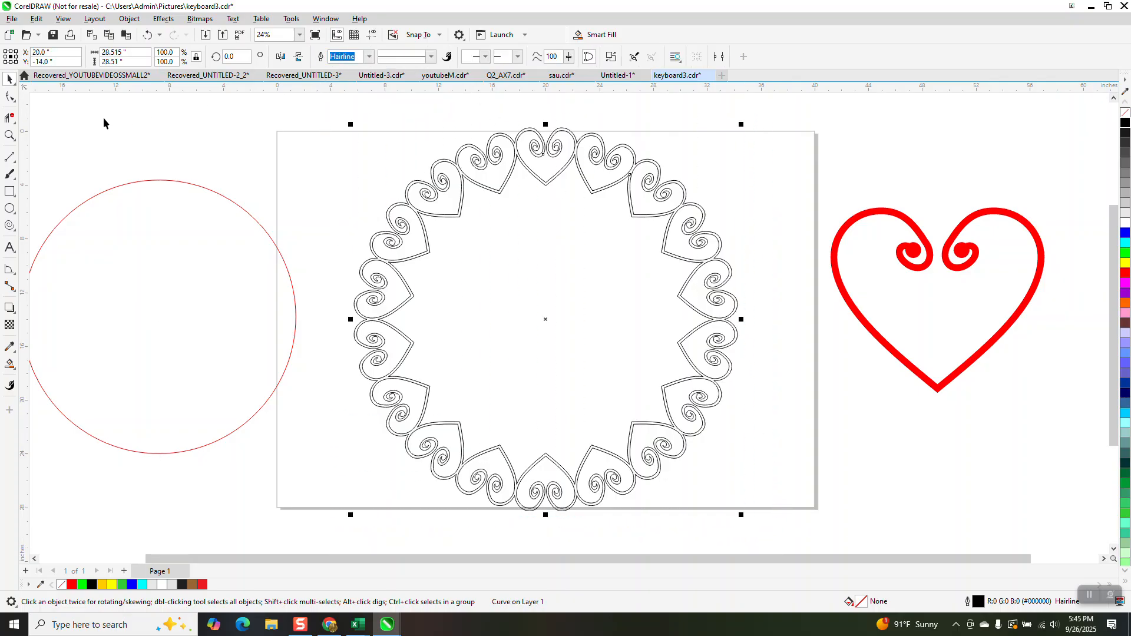
Fill the combined heart ring with solid red and remove its outline.
left_click(10, 136)
left_click_drag(501, 127, 531, 173)
scroll(538, 244, "down", 6)
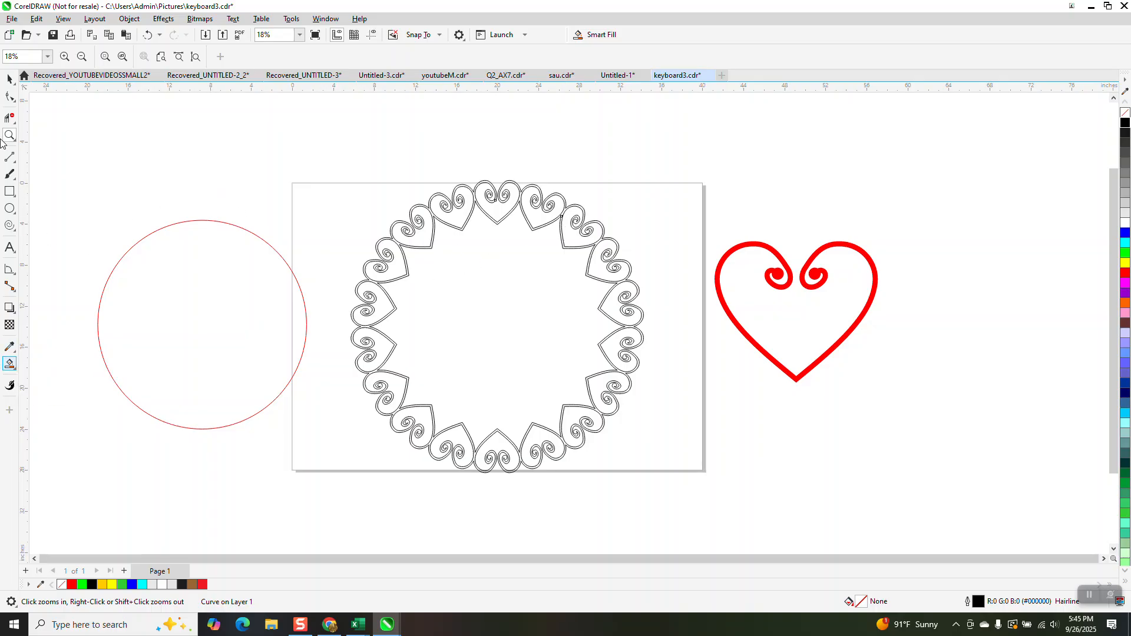
left_click(9, 79)
left_click_drag(336, 154, 682, 519)
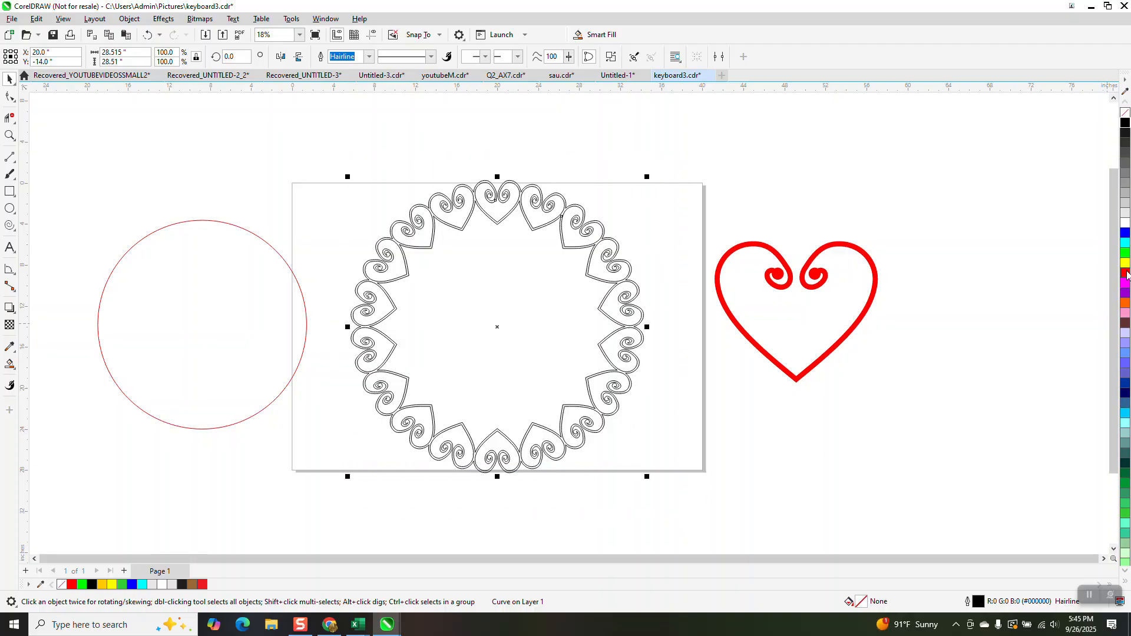
left_click(1124, 274)
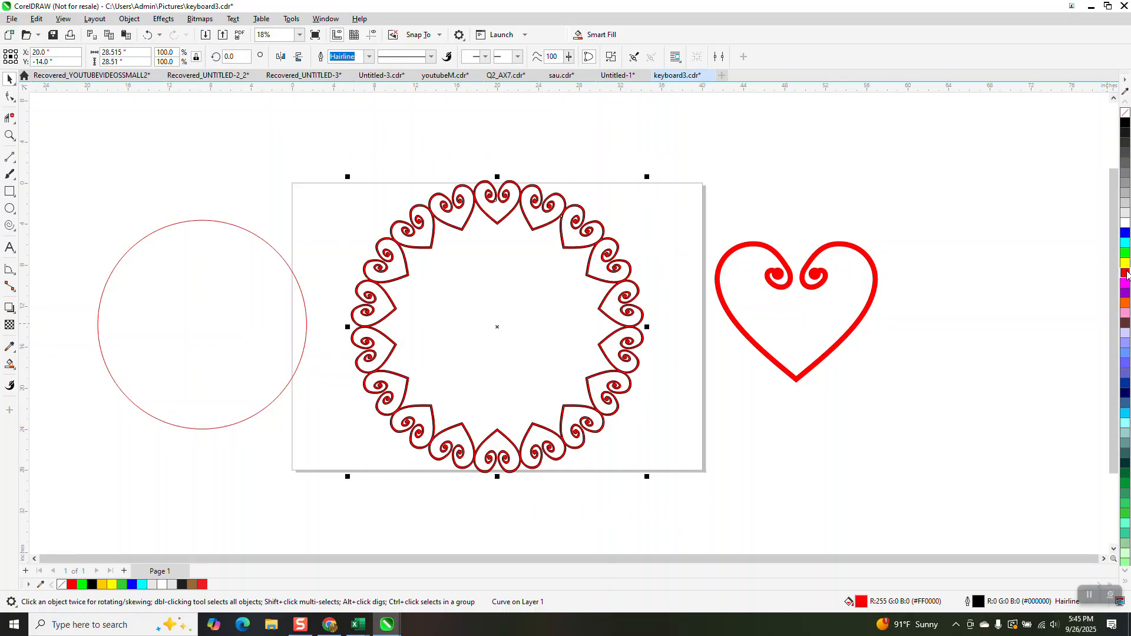
right_click(1125, 118)
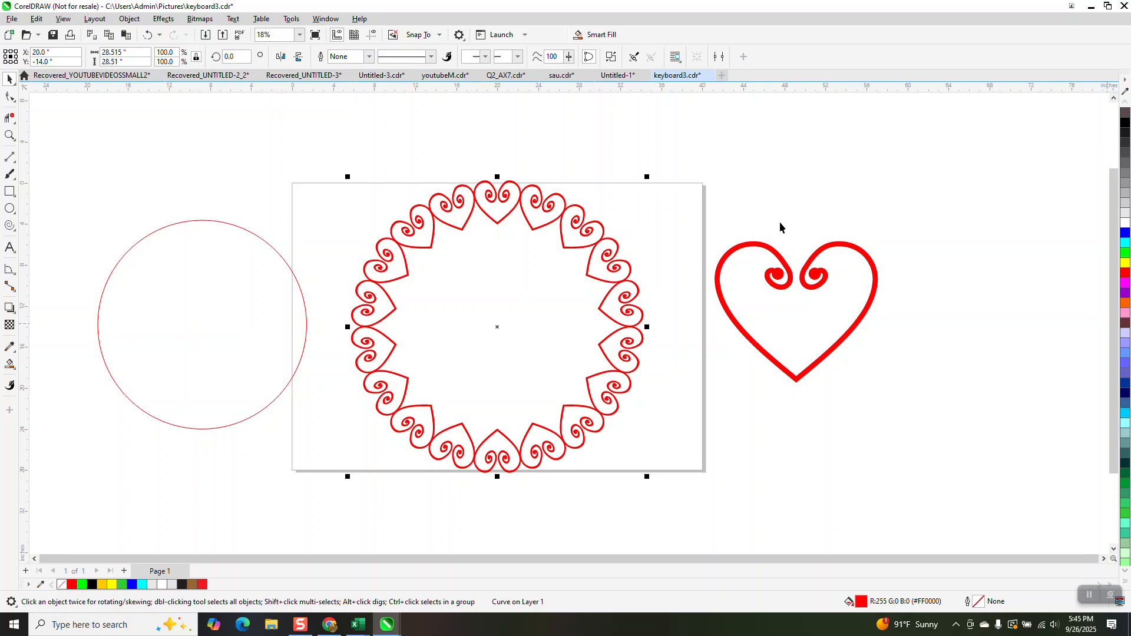
left_click(9, 135)
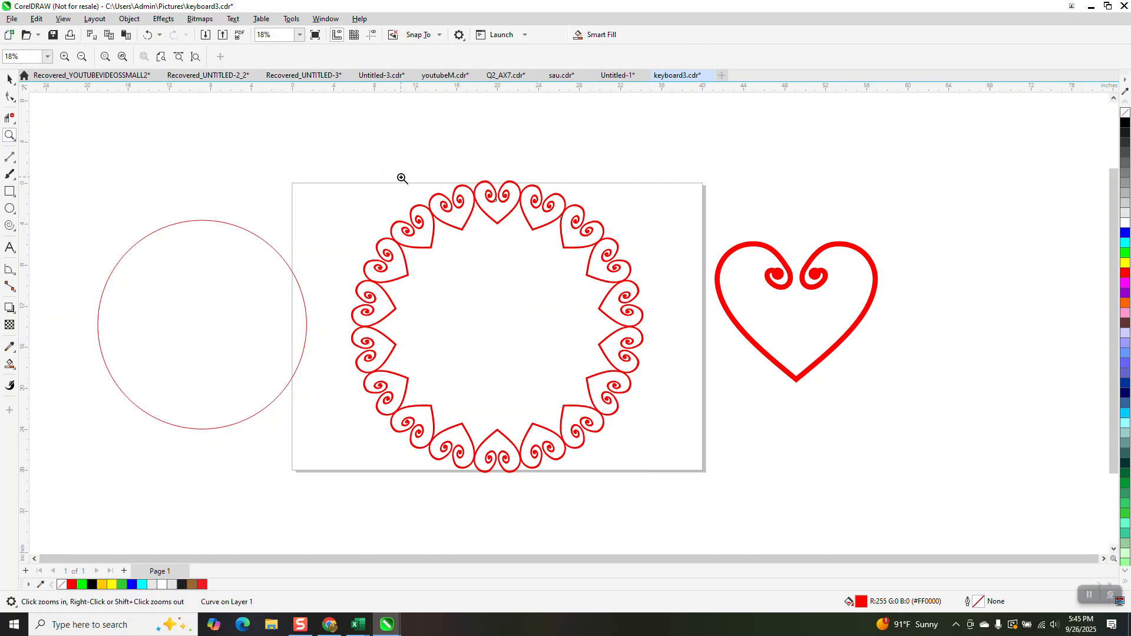
left_click_drag(402, 177, 510, 227)
scroll(510, 228, "down", 6)
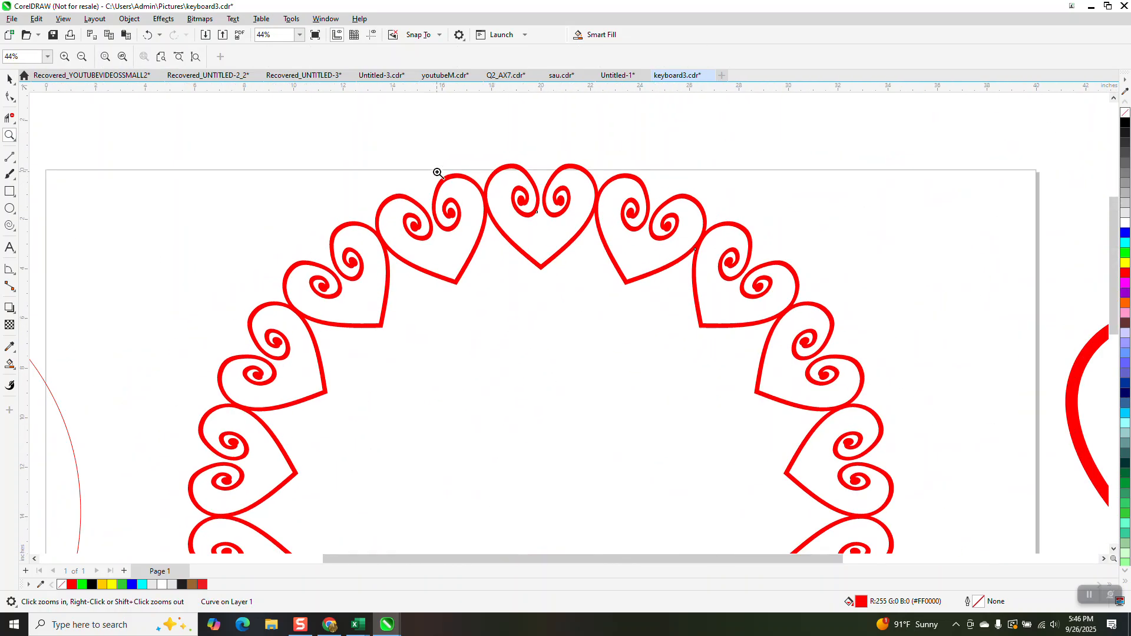
scroll(437, 172, "down", 2)
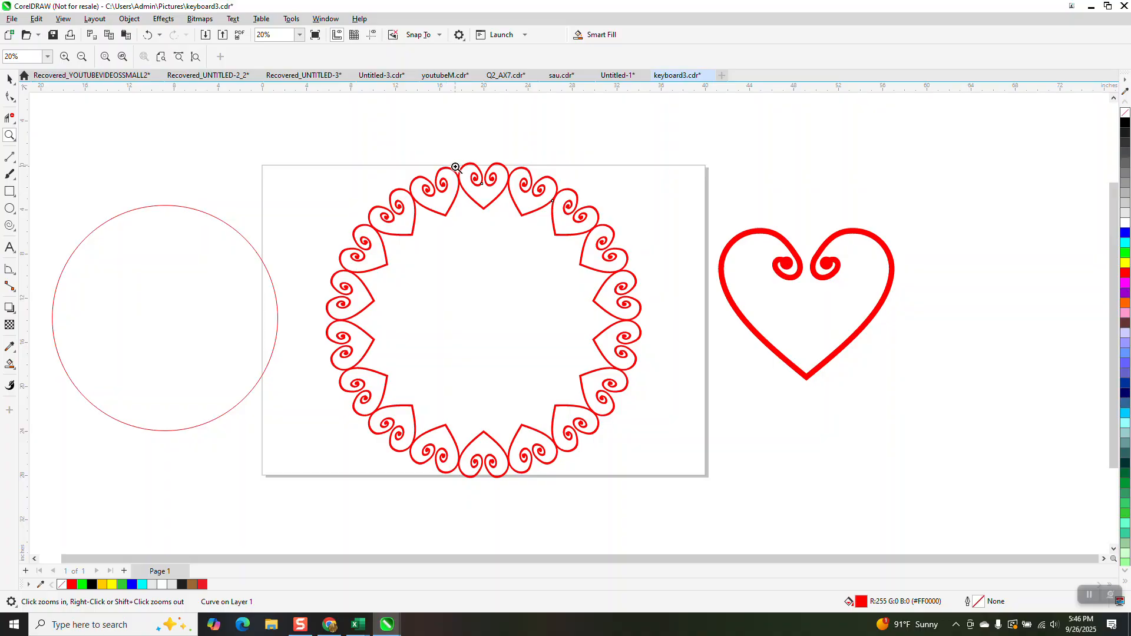